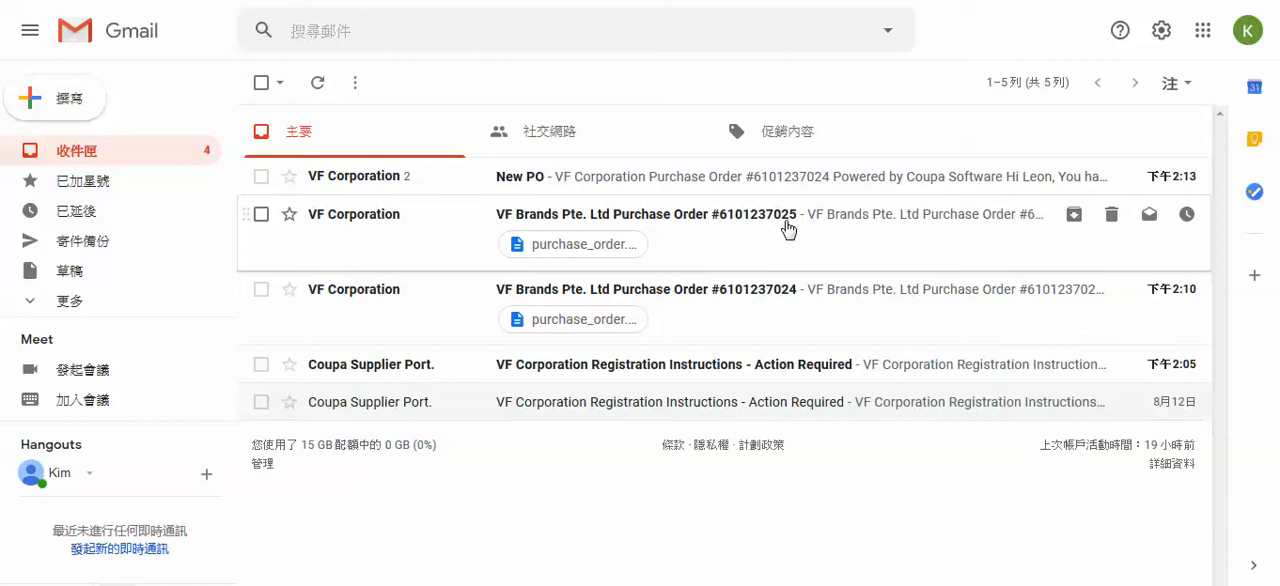
# Open the latest VF Brands Pte. Ltd purchase order email and review its ship-to address, line items, and terms
pyautogui.click(703, 233)
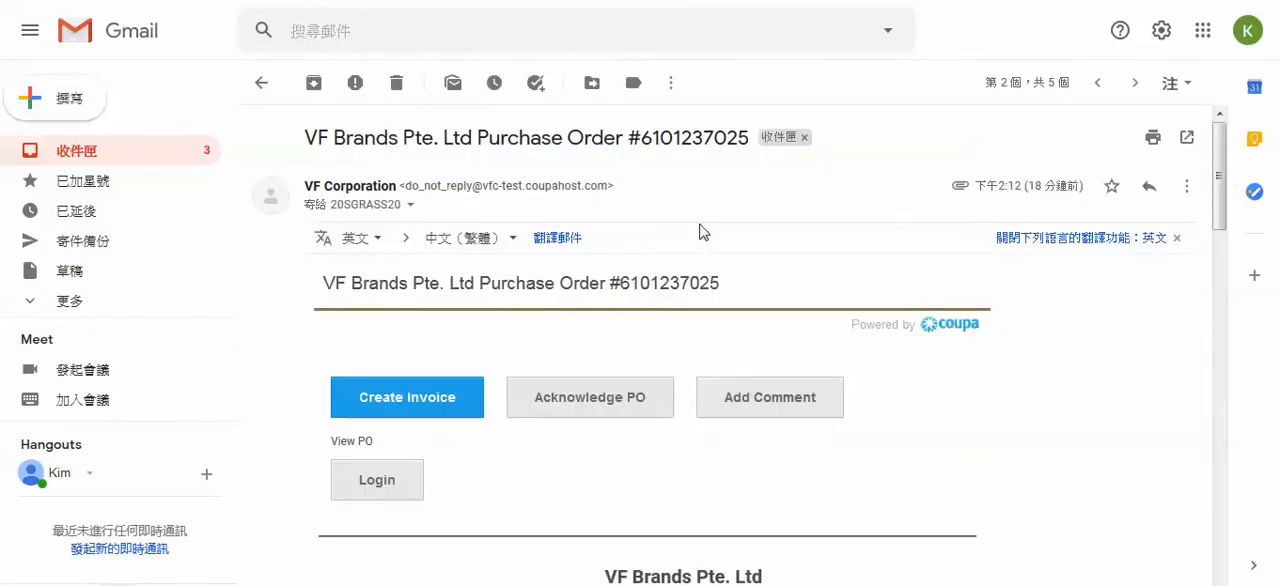
pyautogui.scroll(-4, 1023, 354)
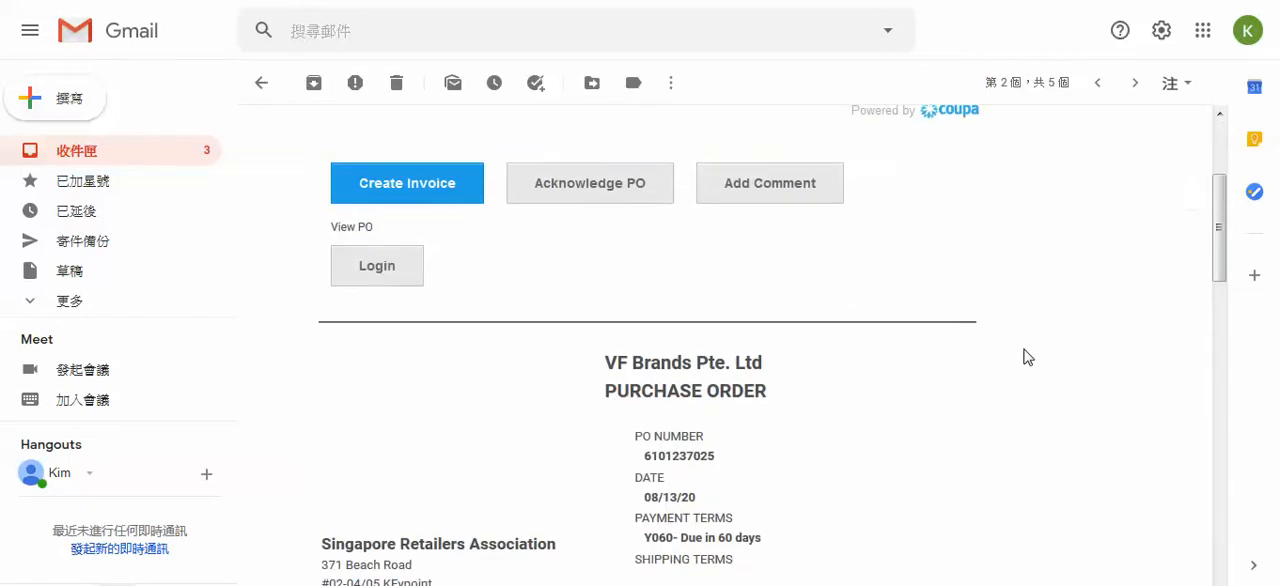
pyautogui.scroll(-6, 1023, 354)
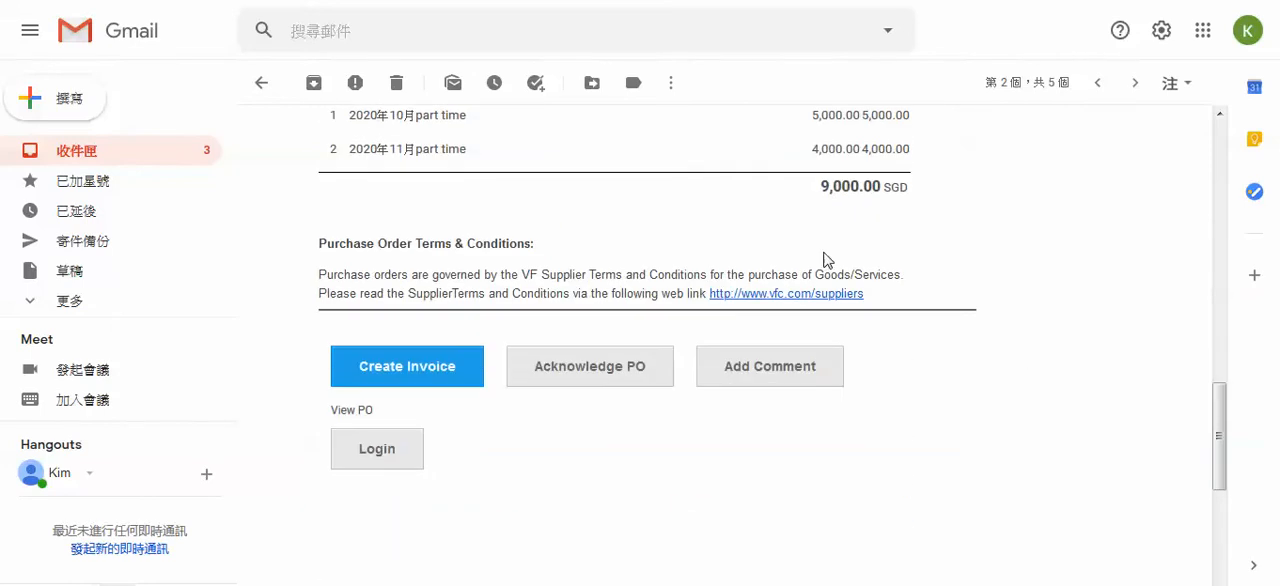
pyautogui.scroll(2, 918, 214)
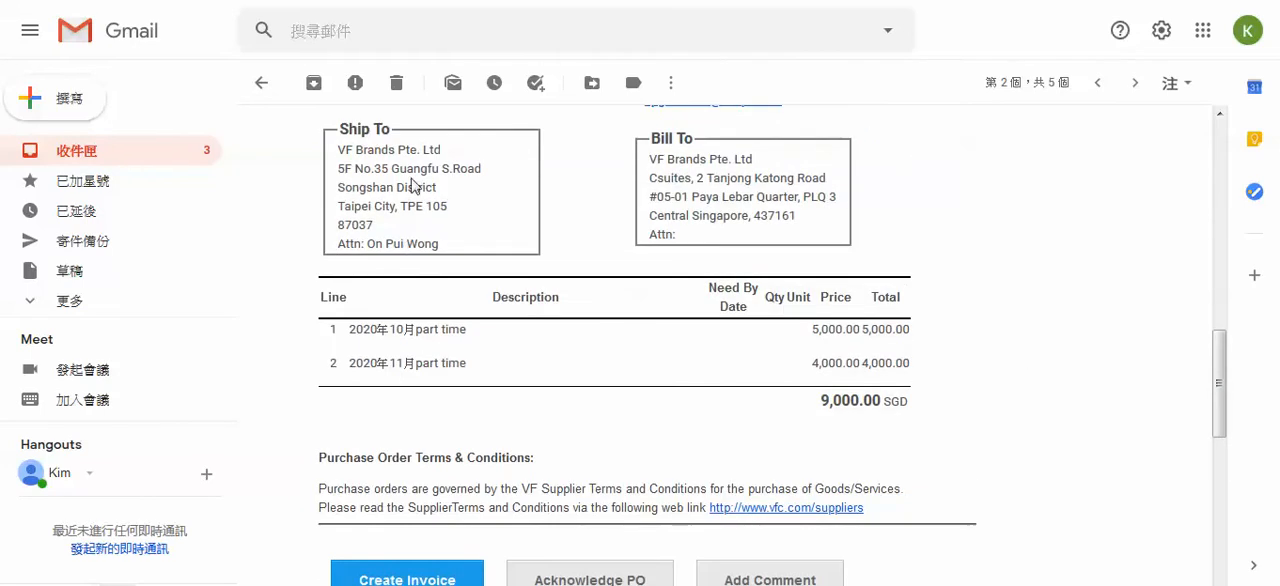
pyautogui.moveTo(414, 169); pyautogui.dragTo(538, 237)
pyautogui.moveTo(432, 348); pyautogui.dragTo(541, 380)
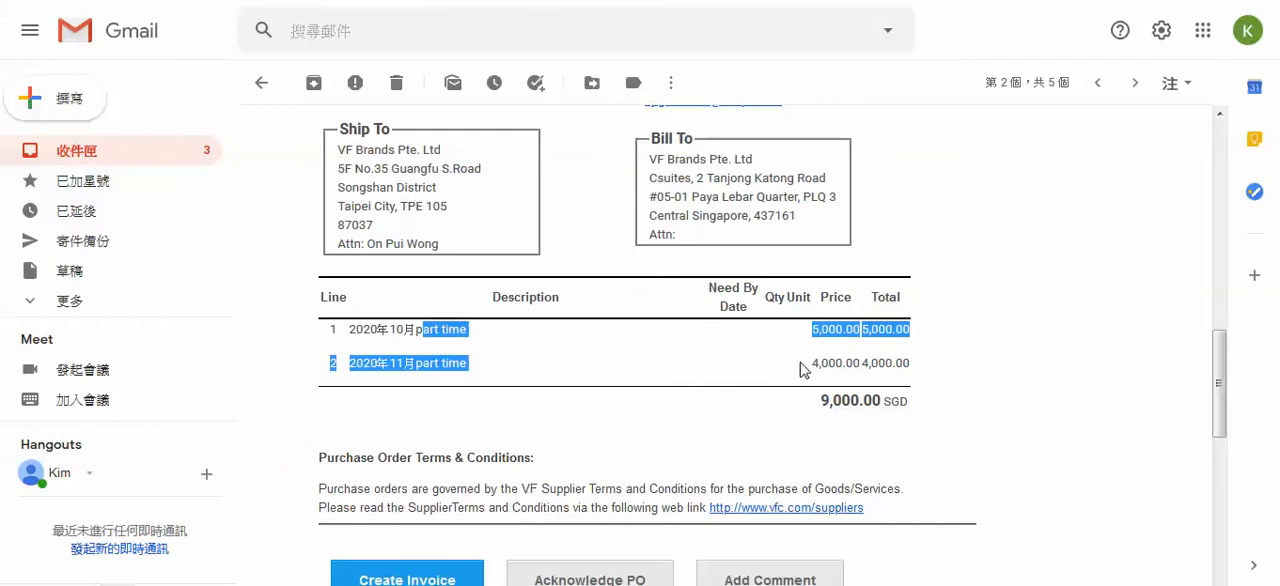
pyautogui.scroll(-1, 897, 364)
pyautogui.scroll(-2, 897, 363)
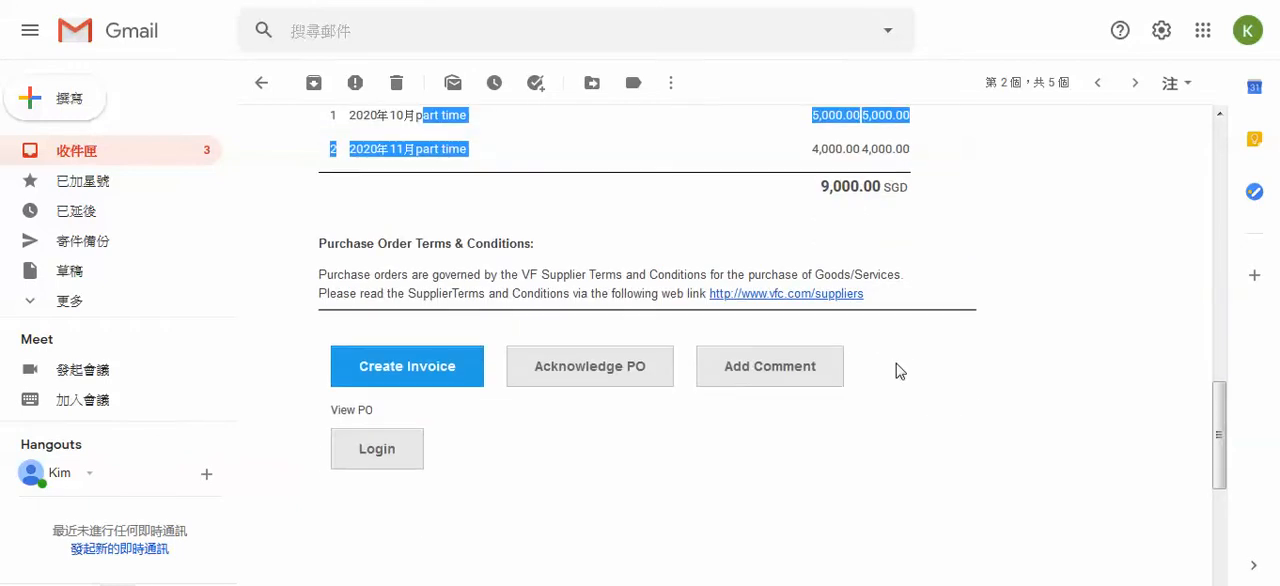
pyautogui.scroll(1, 896, 363)
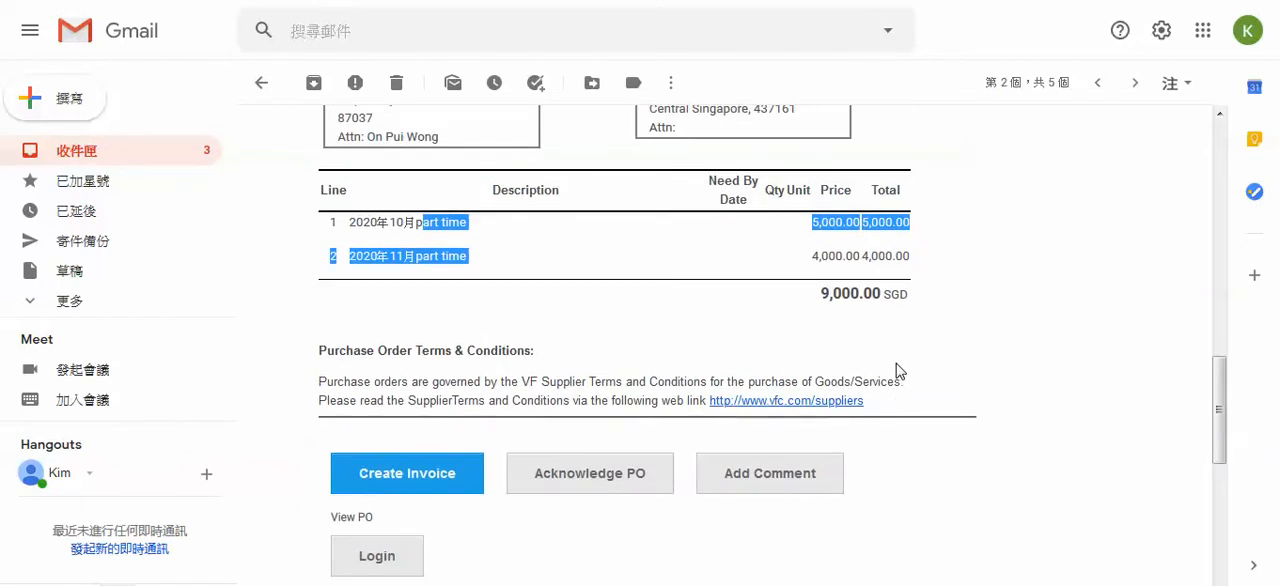
# Start creating an invoice from the purchase order email and enter 234567nabs as the invoice number
pyautogui.click(423, 488)
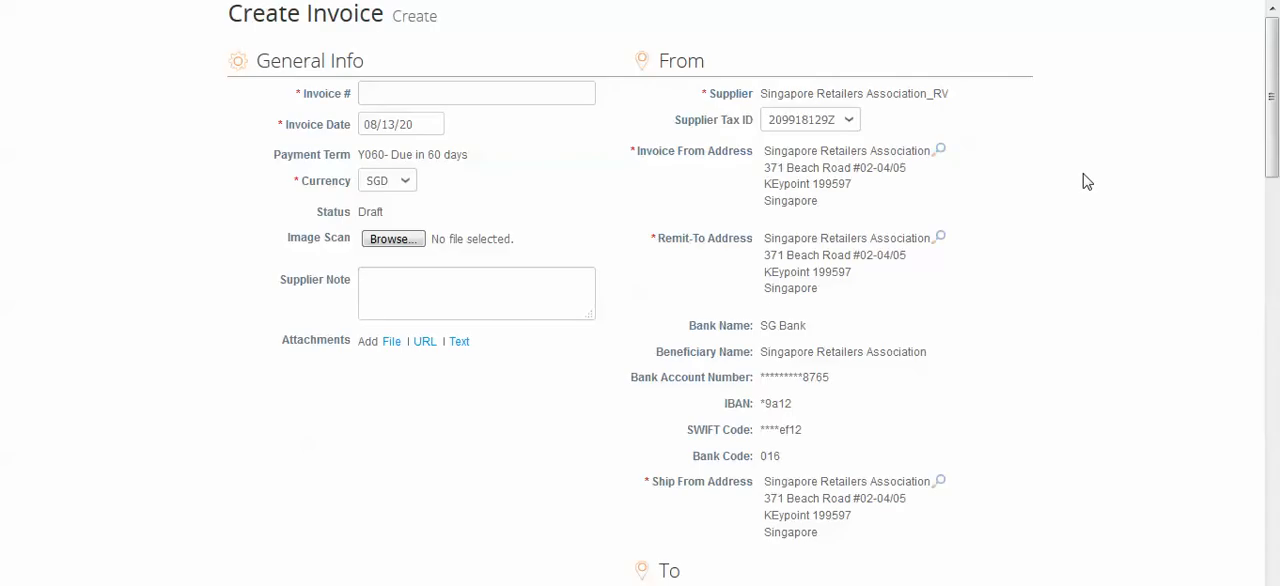
pyautogui.click(465, 90)
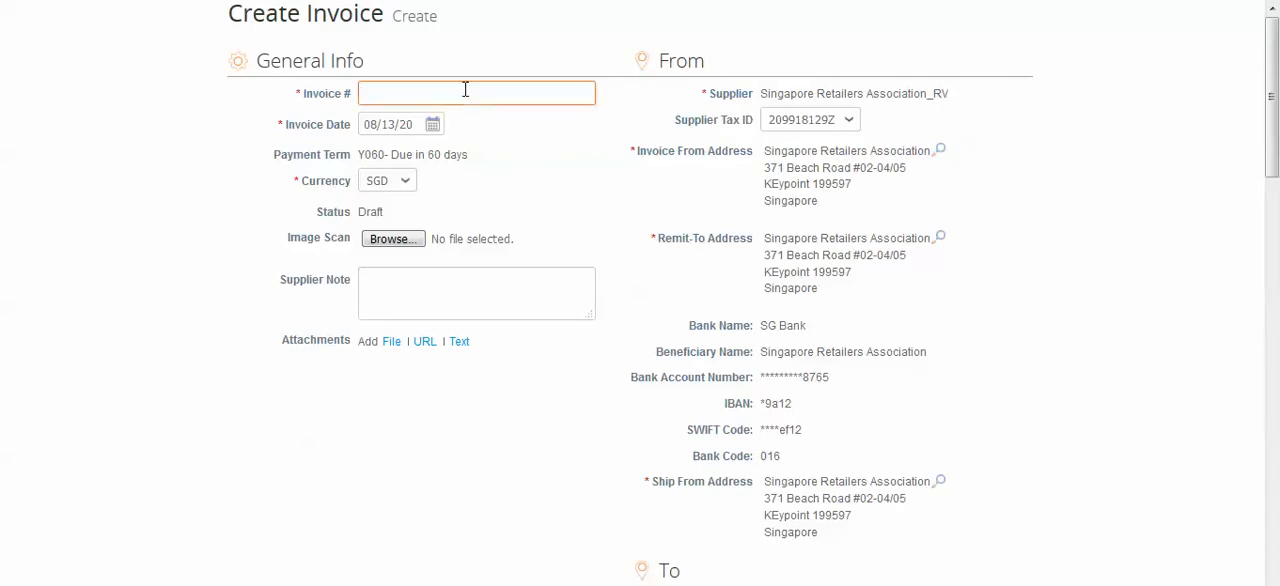
pyautogui.write('234567')
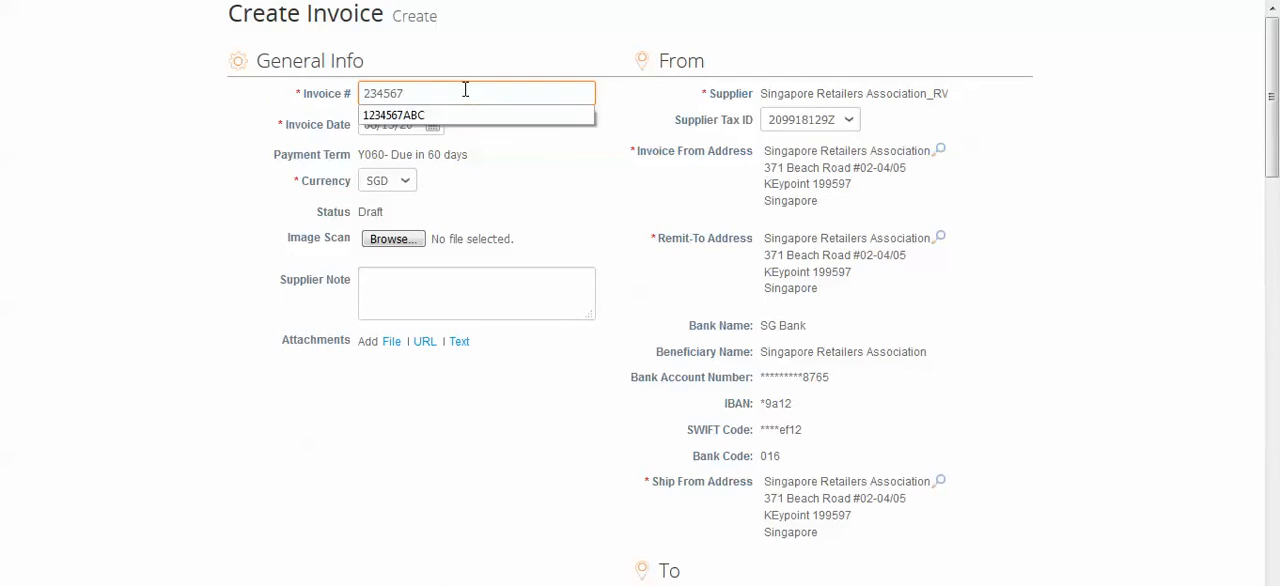
pyautogui.write('nabs')
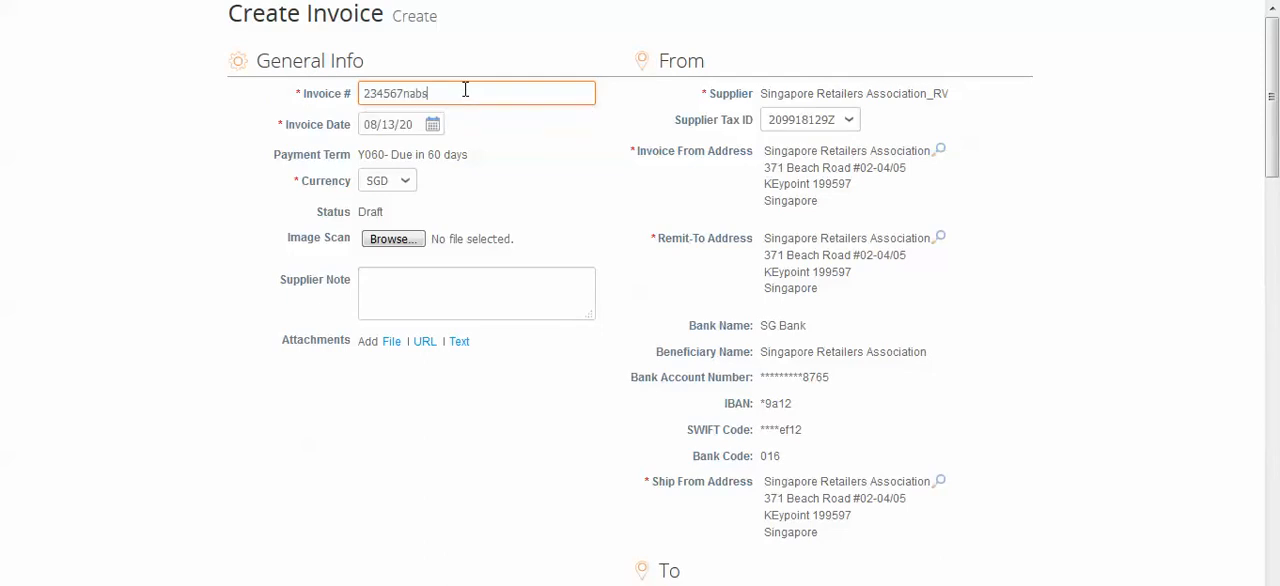
# Attach the file GRS with IO approval.pdf as the invoice's image scan
pyautogui.click(378, 241)
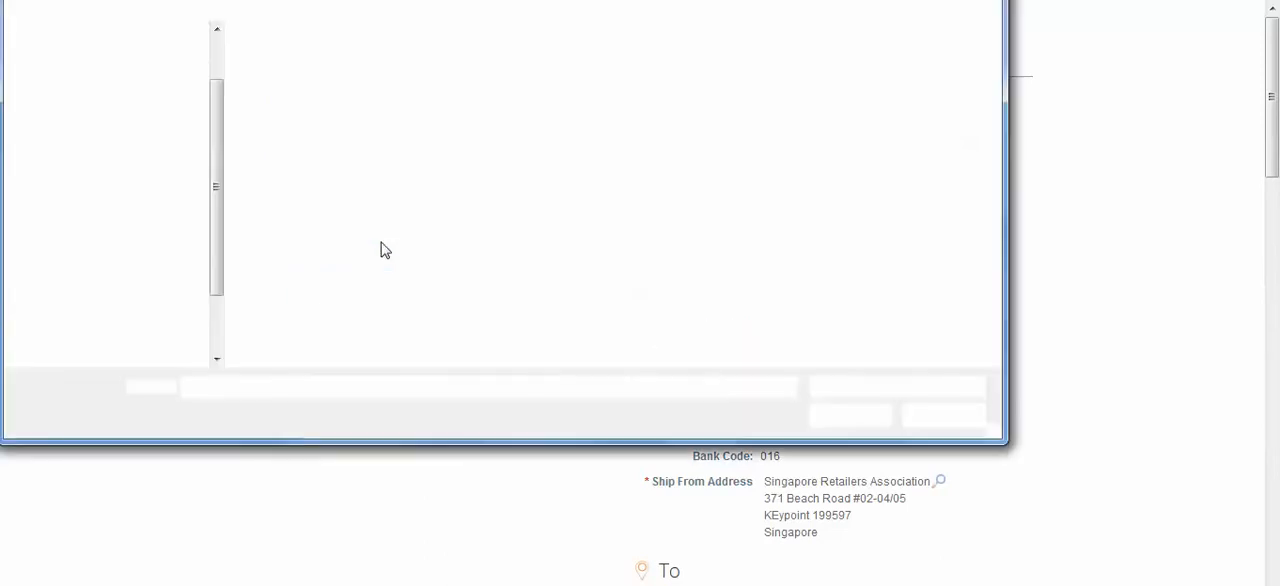
pyautogui.moveTo(992, 80); pyautogui.dragTo(988, 180)
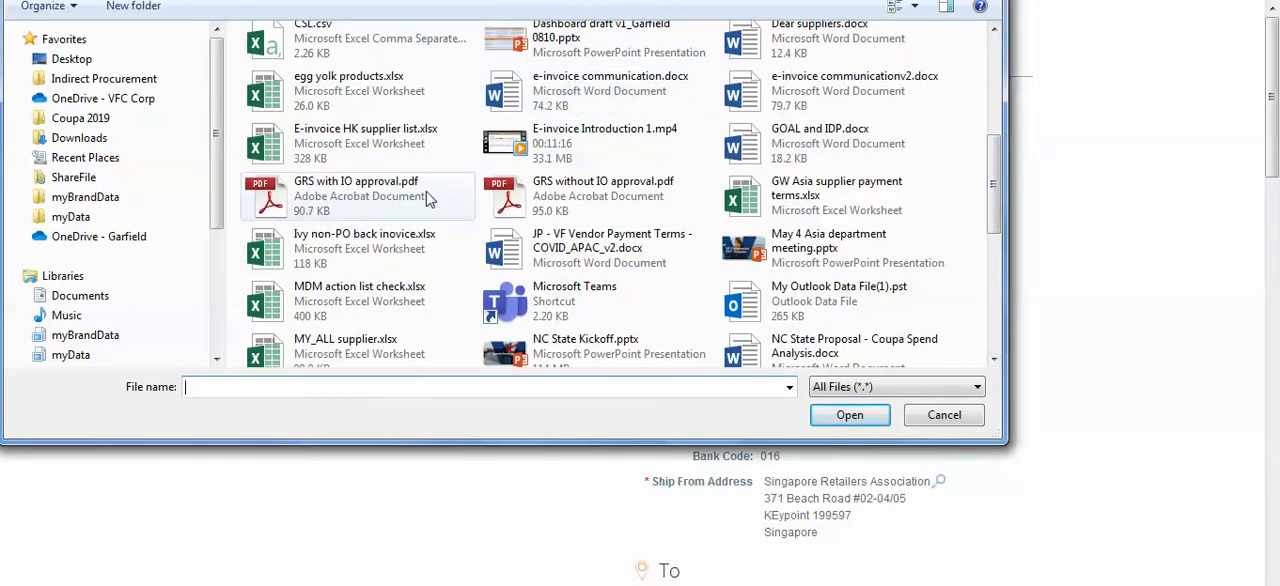
pyautogui.click(323, 200)
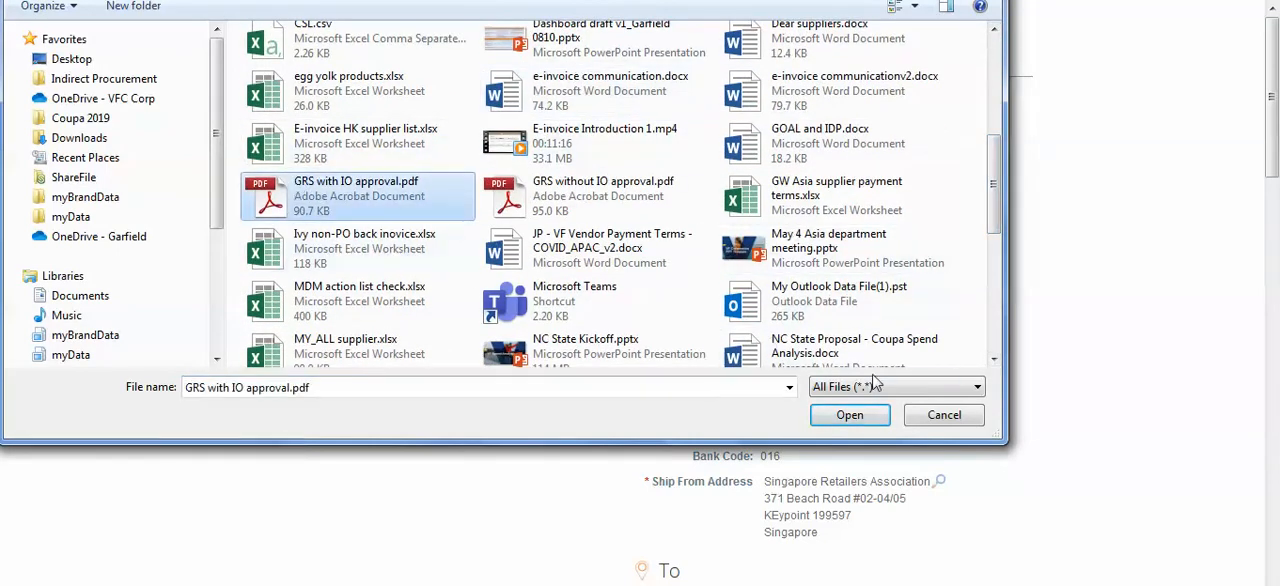
pyautogui.click(850, 414)
# Delete the 2020年11月part time line from the invoice
pyautogui.scroll(-3, 1053, 352)
pyautogui.scroll(-3, 1053, 352)
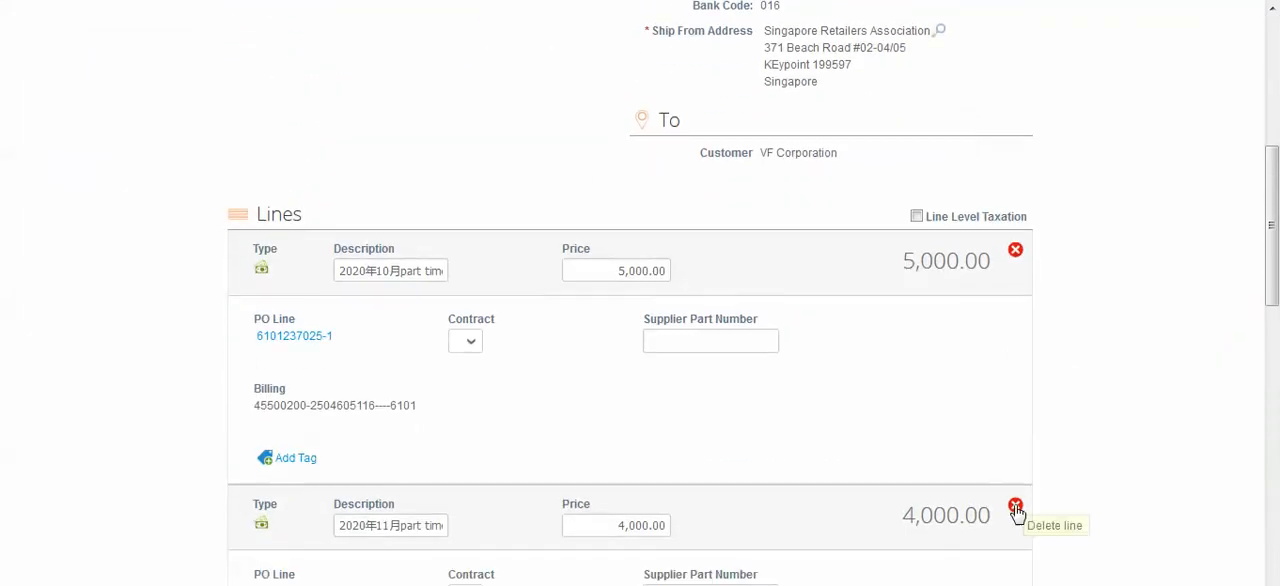
pyautogui.click(1015, 507)
# Enable line level taxation and set the remaining line's tax to SG: P7 - Tax on purchases : 7%
pyautogui.scroll(-1, 686, 283)
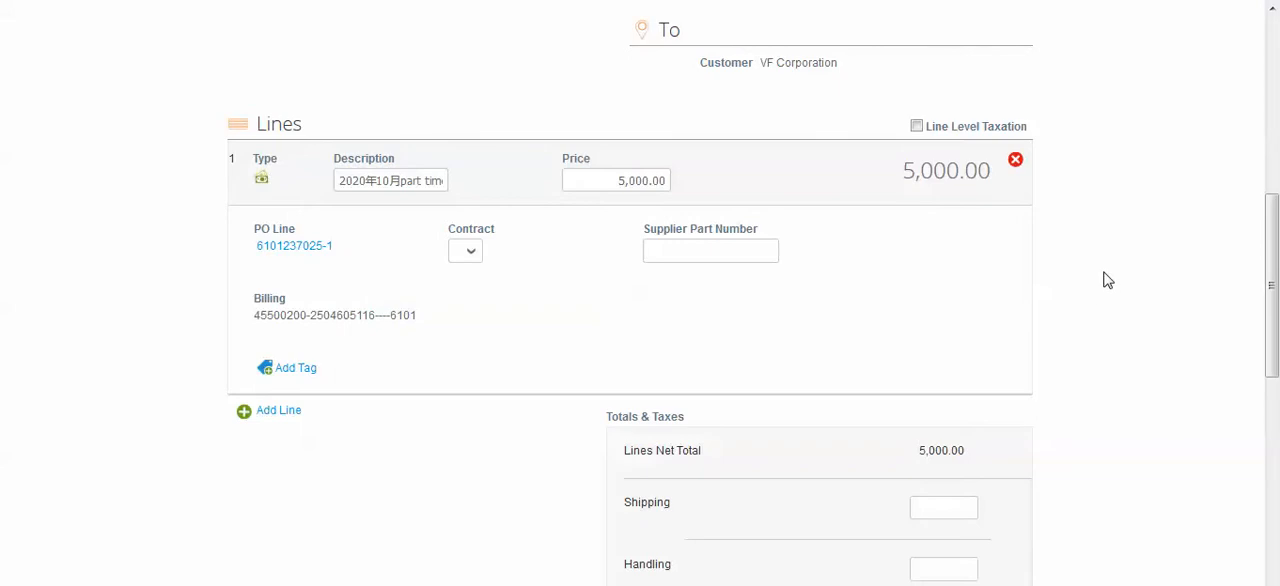
pyautogui.click(916, 127)
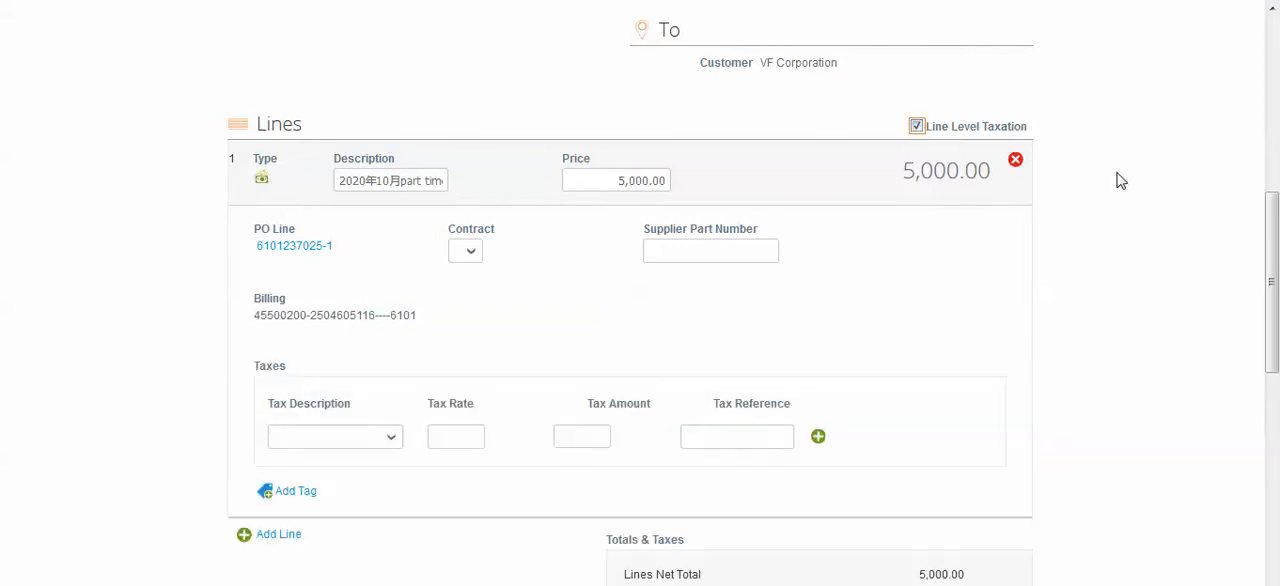
pyautogui.scroll(-1, 1051, 206)
pyautogui.click(352, 348)
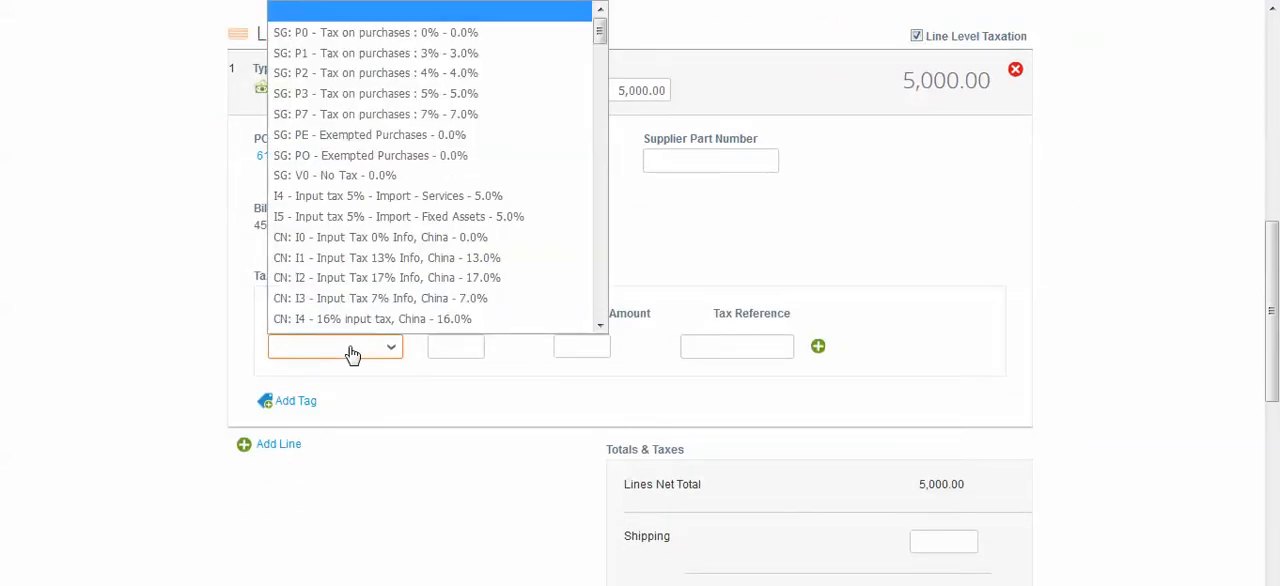
pyautogui.press('Down')
pyautogui.press('Return')
pyautogui.click(352, 348)
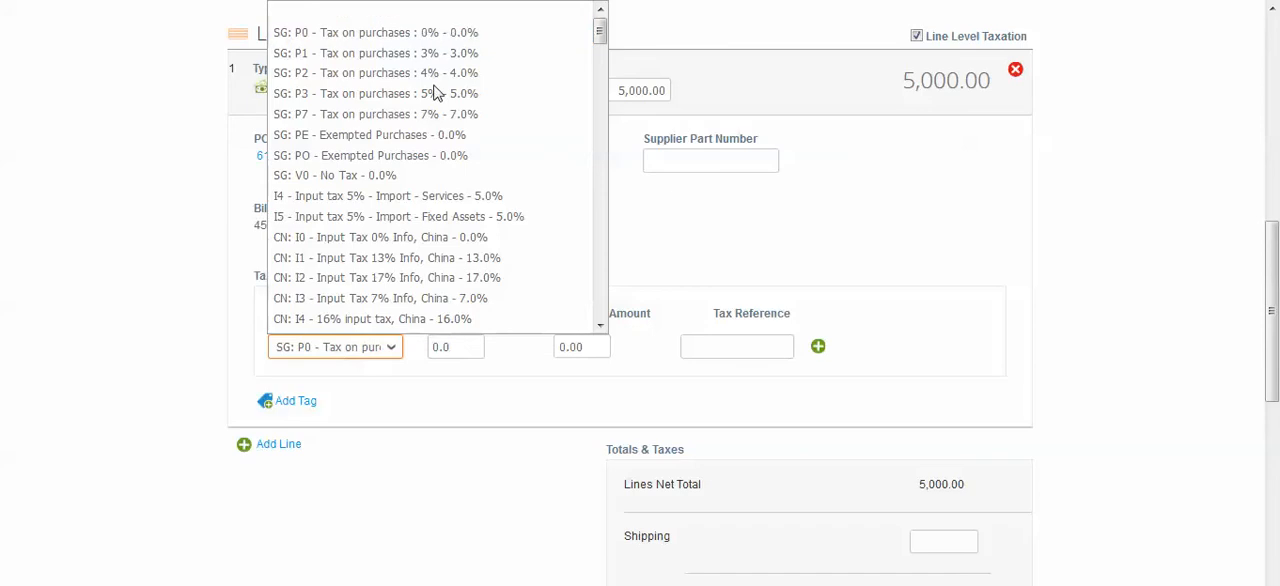
pyautogui.click(466, 114)
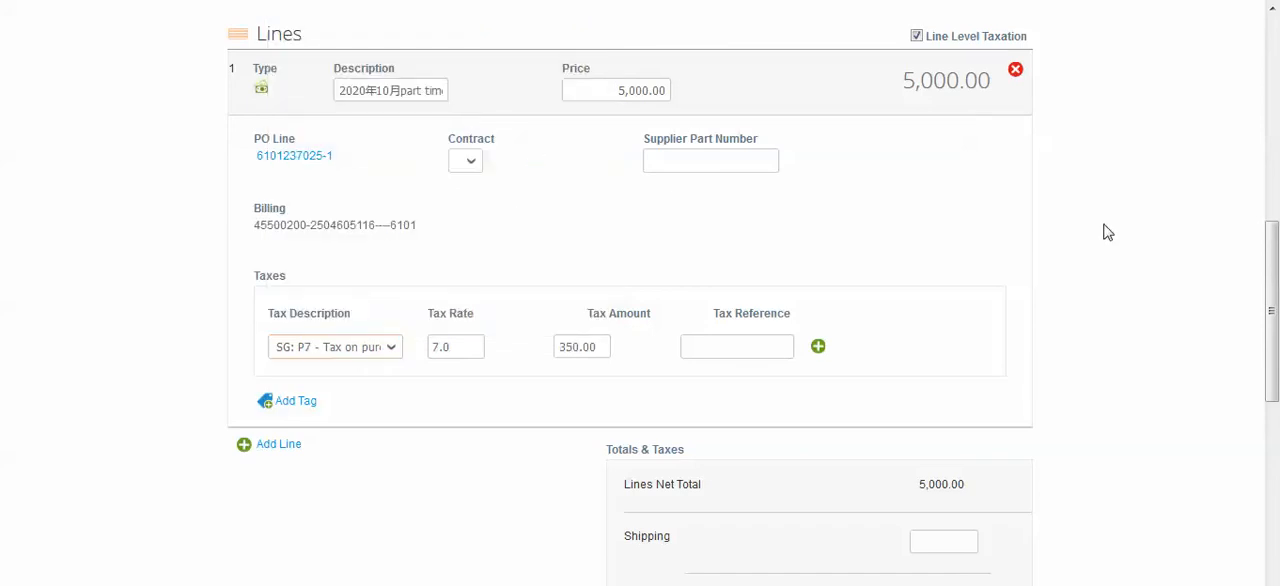
# Check the completed invoice details, calculate the invoice, and review its tax and total amounts
pyautogui.scroll(6, 1110, 234)
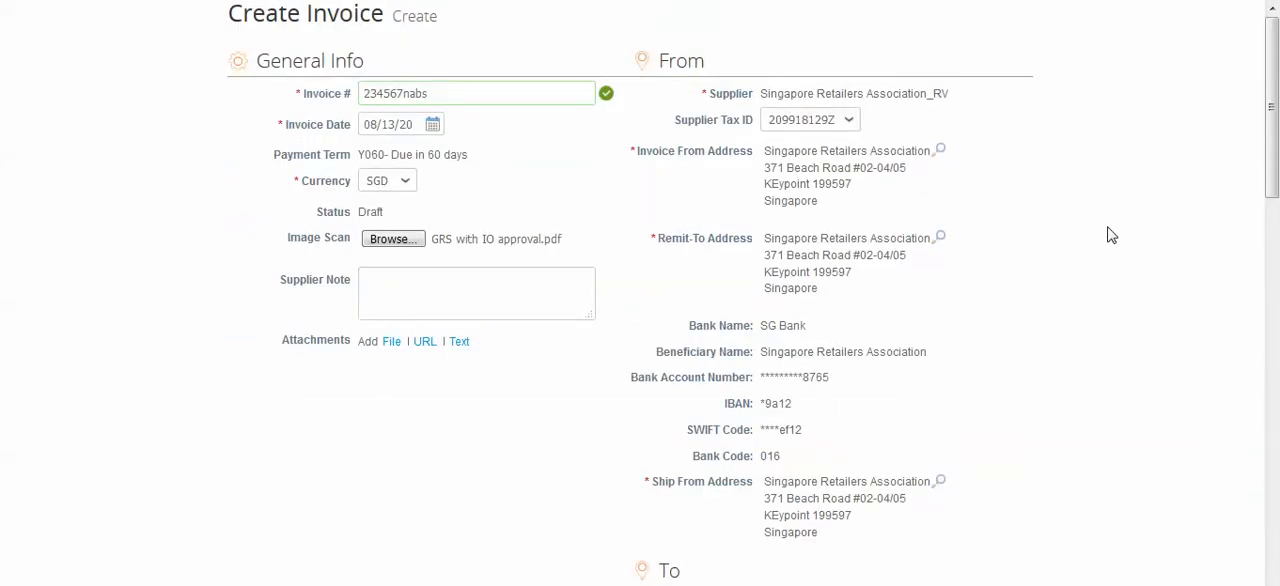
pyautogui.scroll(-1, 1051, 311)
pyautogui.scroll(-10, 1051, 312)
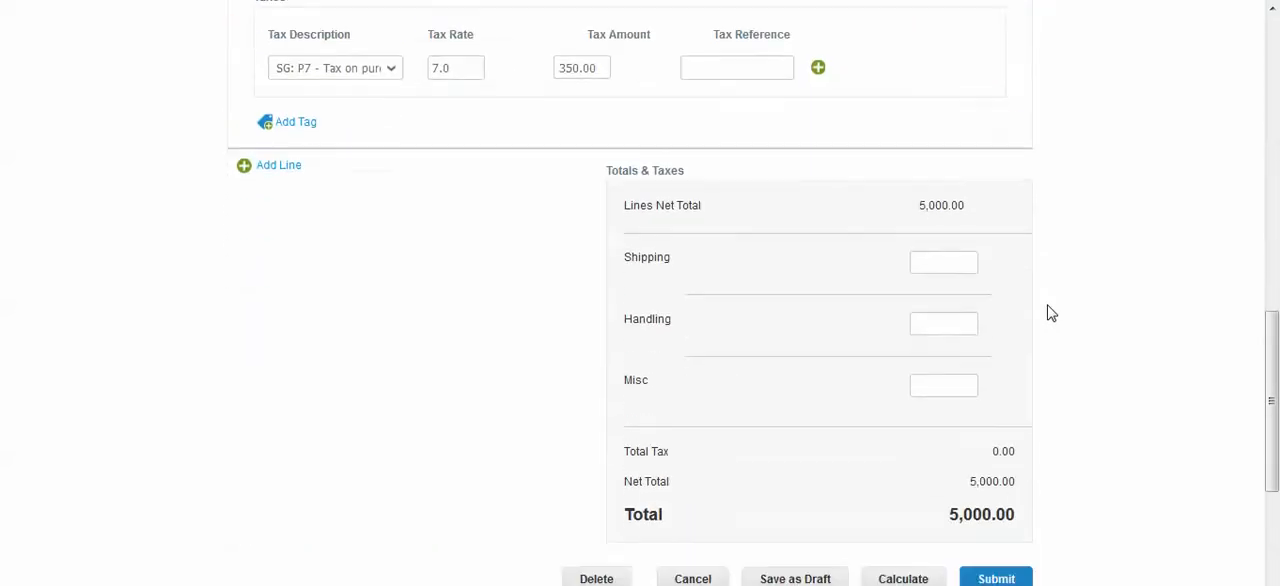
pyautogui.scroll(-1, 1051, 312)
pyautogui.click(903, 496)
pyautogui.moveTo(1016, 433); pyautogui.dragTo(651, 457)
pyautogui.click(993, 432)
pyautogui.moveTo(993, 432); pyautogui.dragTo(615, 372)
pyautogui.click(1010, 374)
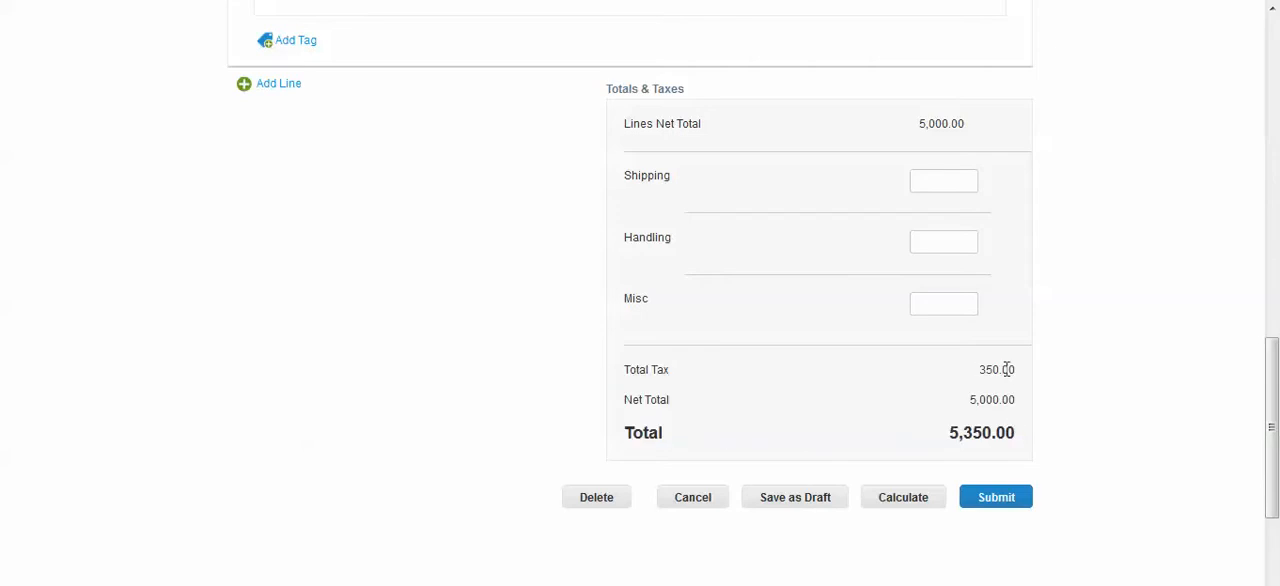
# Submit and send the invoice to VF Corporation, and return from the purchase order email to the inbox
pyautogui.click(997, 497)
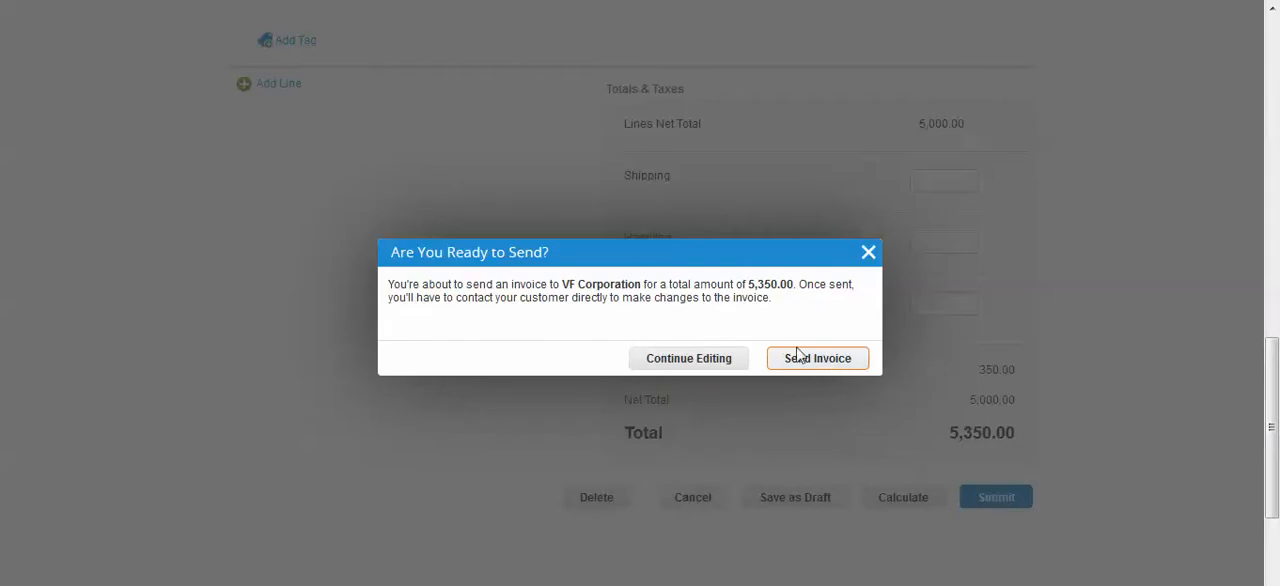
pyautogui.click(804, 366)
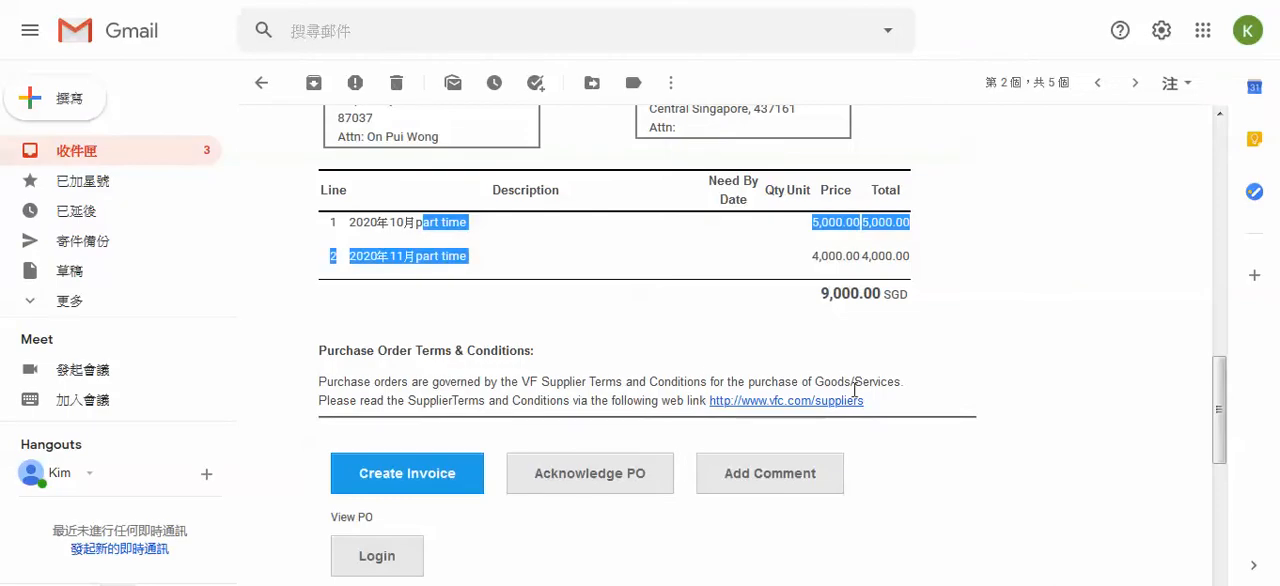
pyautogui.scroll(10, 986, 363)
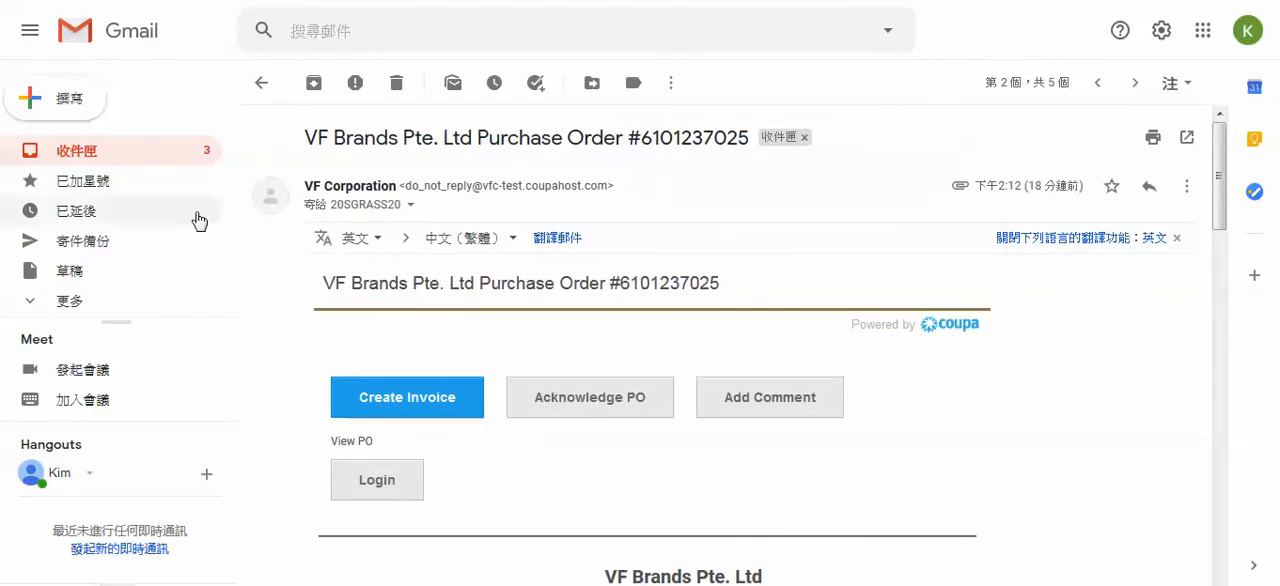
pyautogui.click(262, 84)
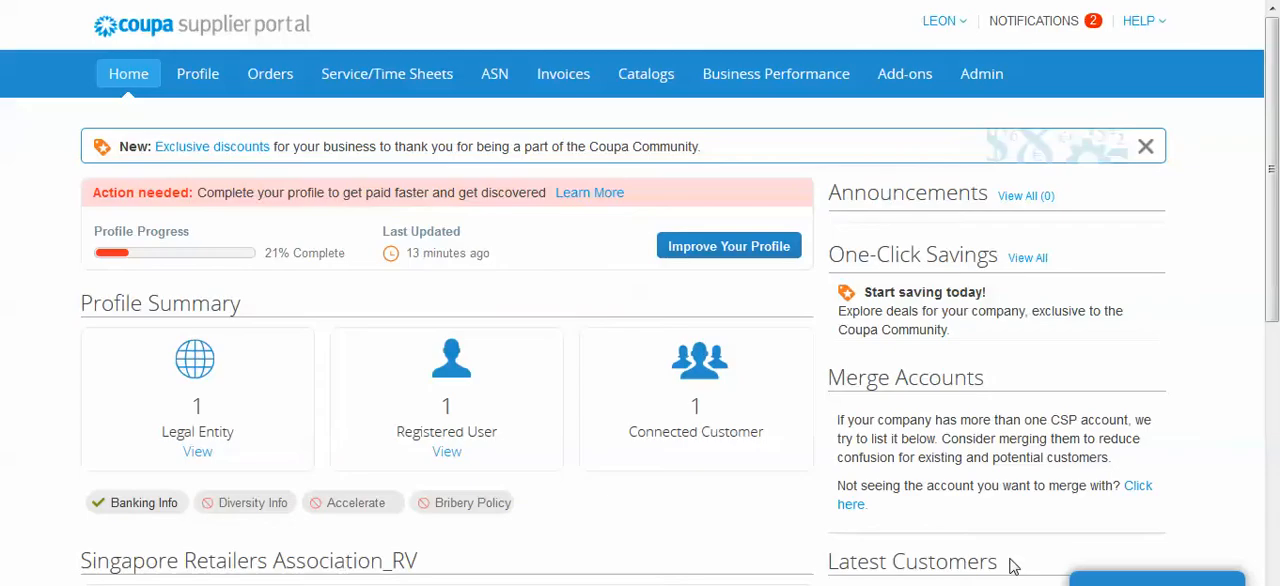
# Switch to the Coupa Supplier Portal and open the invoices list to check the submitted invoice's status
pyautogui.click(553, 88)
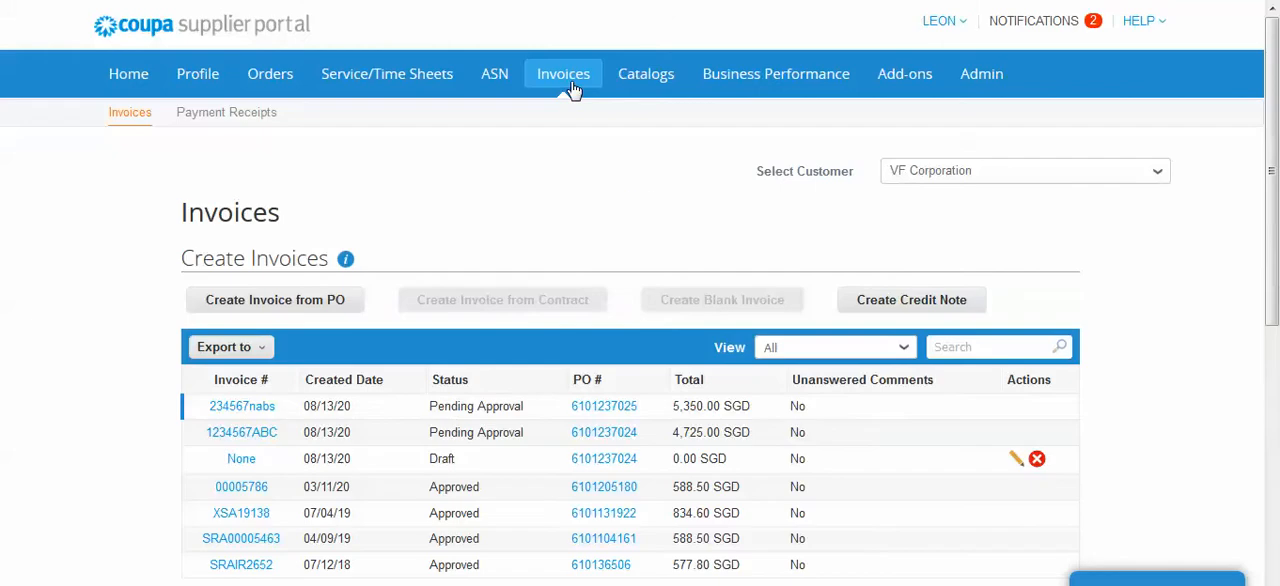
pyautogui.scroll(-2, 829, 440)
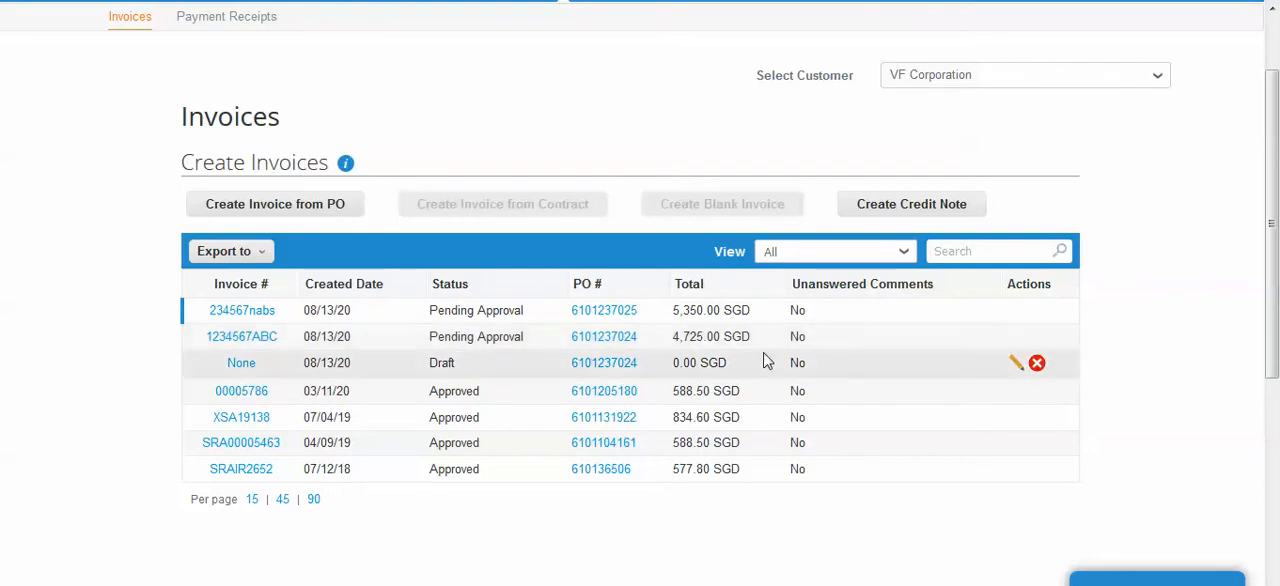
pyautogui.scroll(2, 1141, 292)
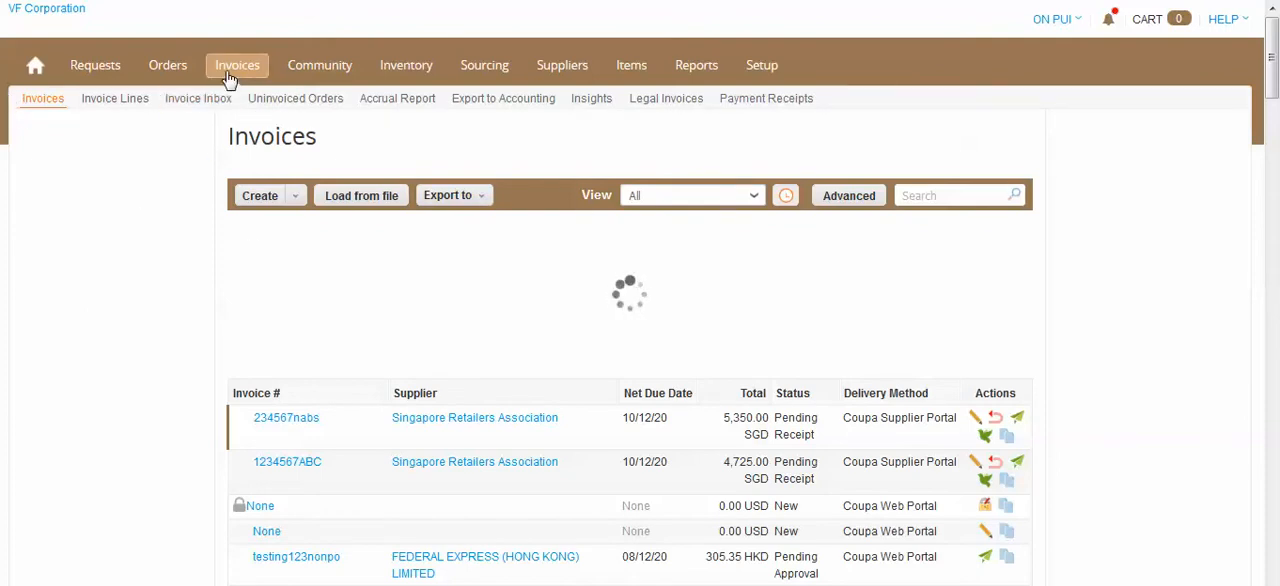
# Collapse the data graph on VF Corporation's Coupa invoices page and examine the supplier invoice's status and delivery method
pyautogui.scroll(-1, 203, 437)
pyautogui.scroll(-1, 203, 437)
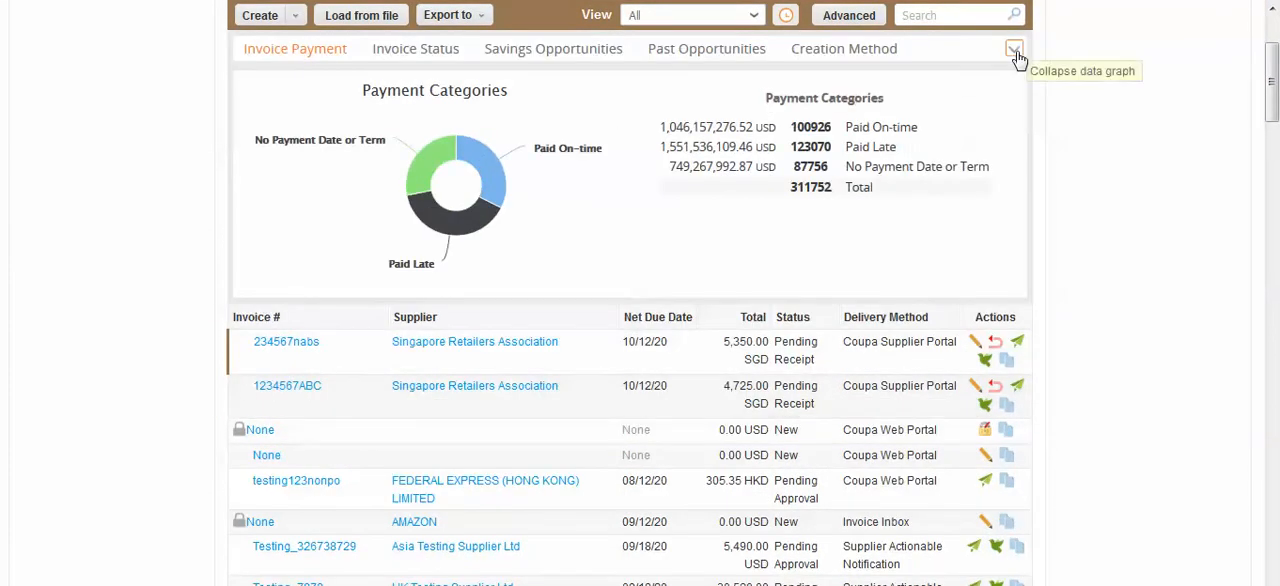
pyautogui.click(1015, 48)
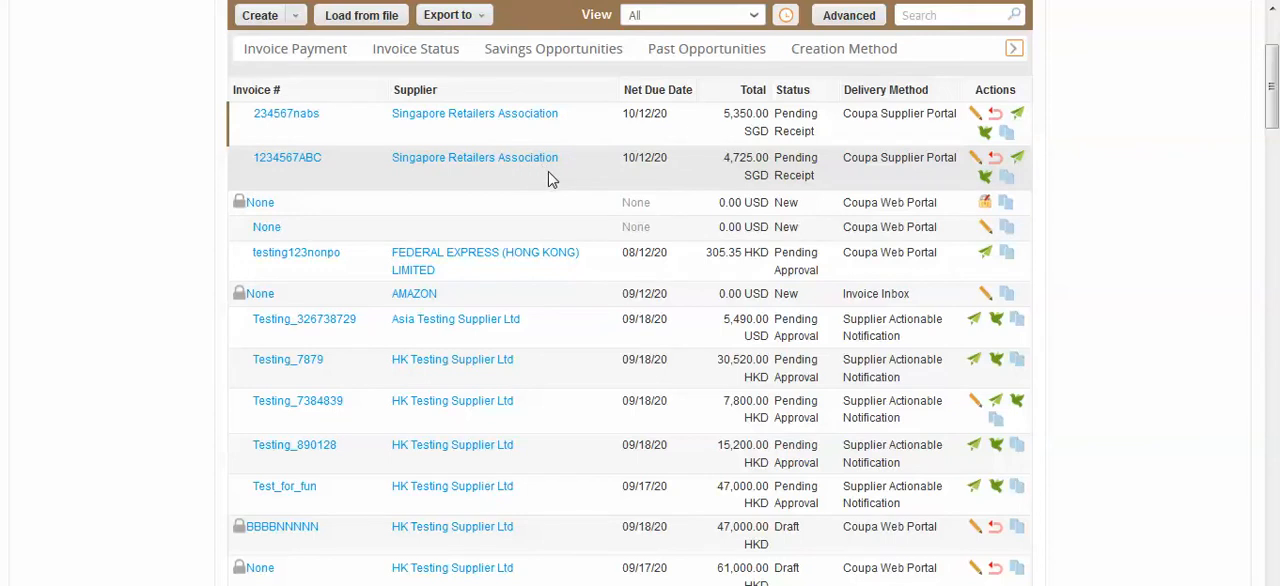
pyautogui.scroll(2, 585, 186)
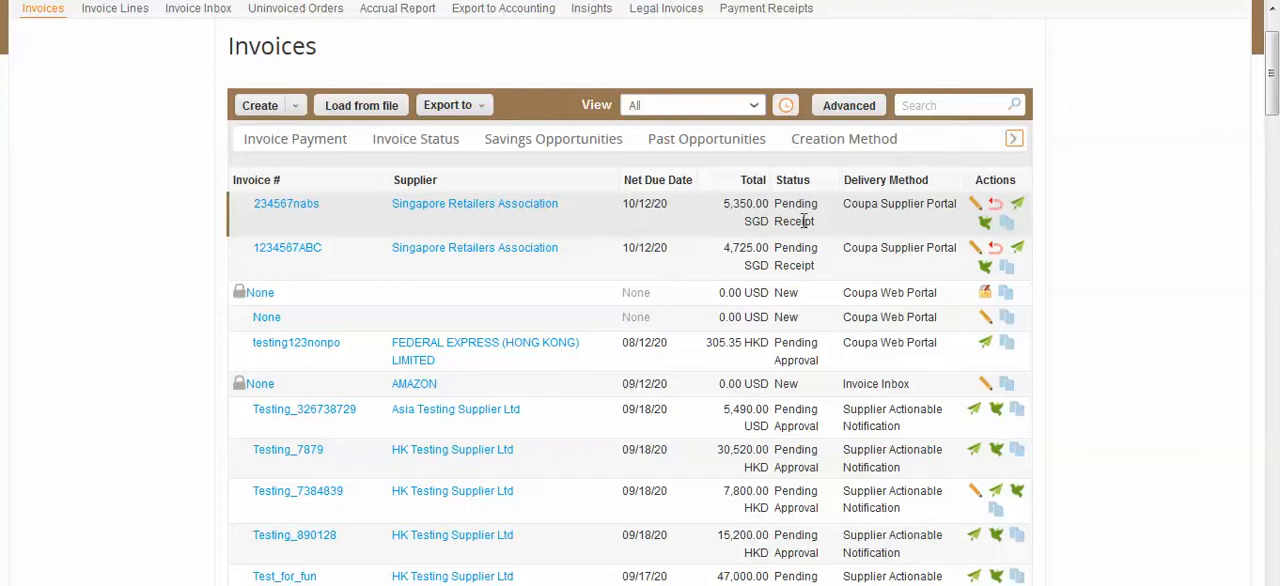
pyautogui.scroll(1, 828, 242)
pyautogui.scroll(1, 828, 242)
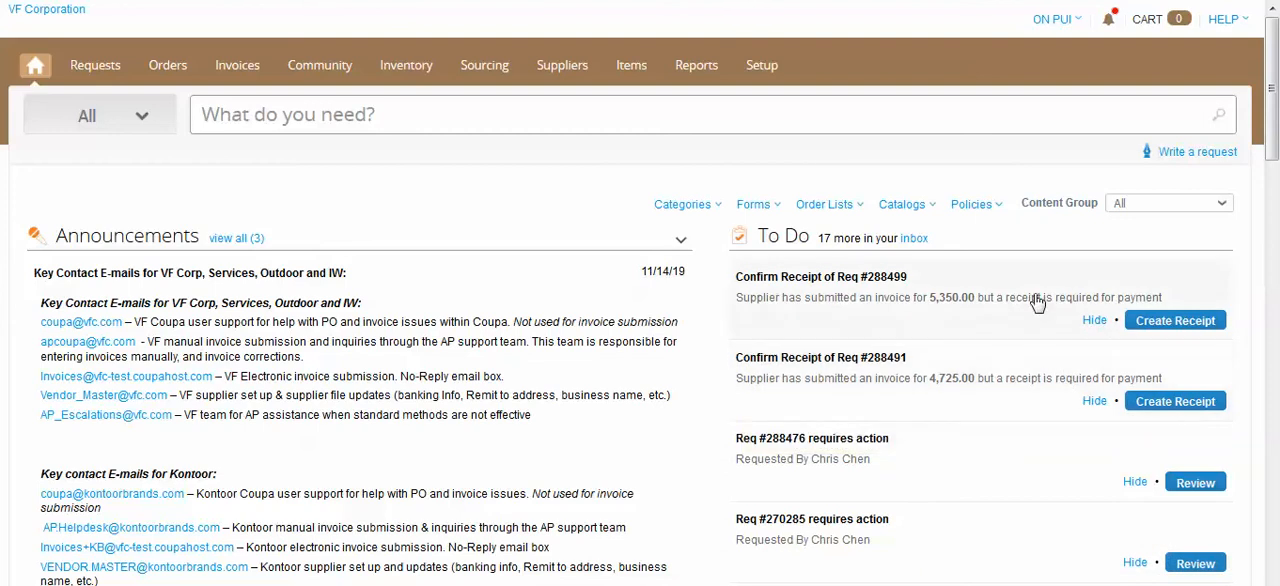
pyautogui.moveTo(1043, 387)
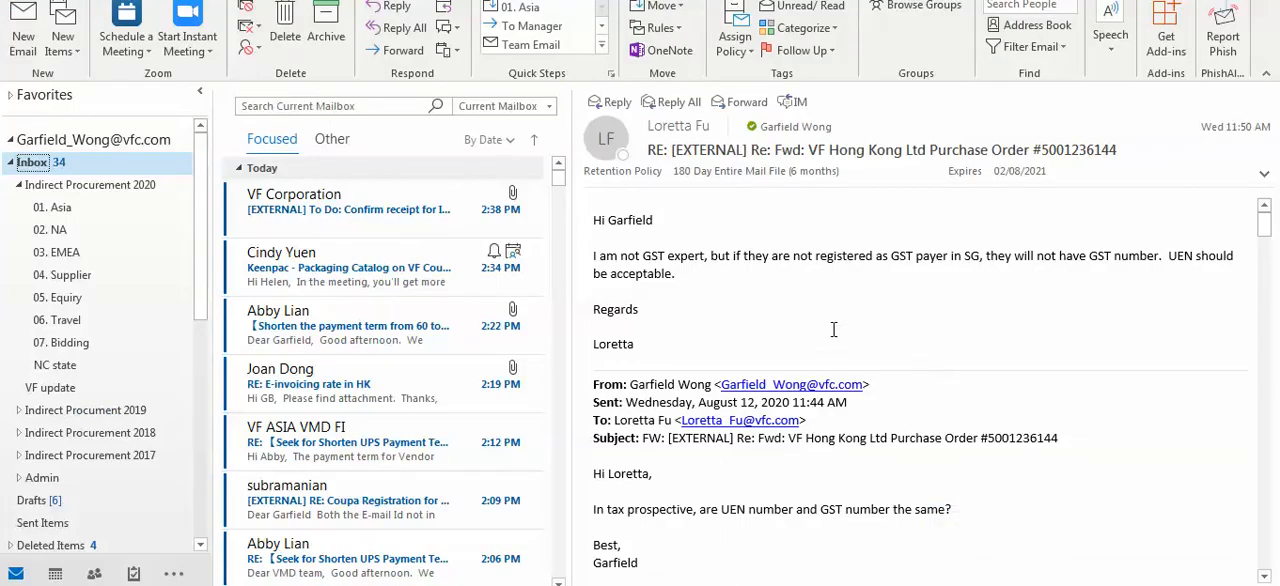
# Open VF Corporation's receipt confirmation email and review the invoice number, the 2756.jpg attachment and the invoiced item details
pyautogui.click(318, 222)
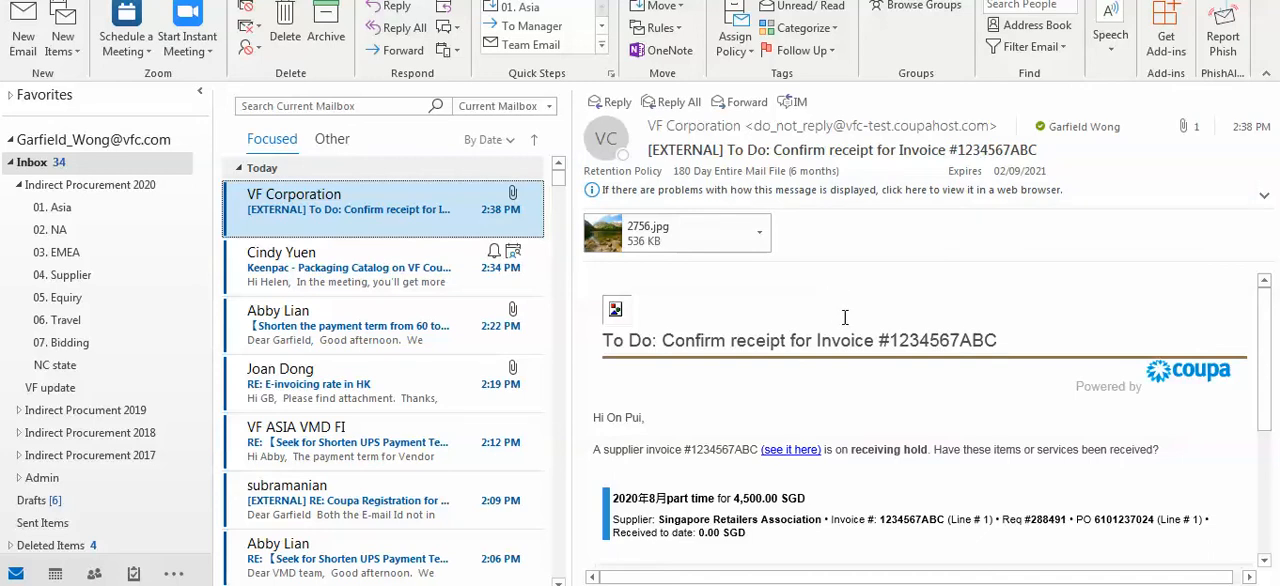
pyautogui.click(745, 343)
pyautogui.moveTo(745, 343); pyautogui.dragTo(1000, 343)
pyautogui.moveTo(880, 341); pyautogui.dragTo(996, 345)
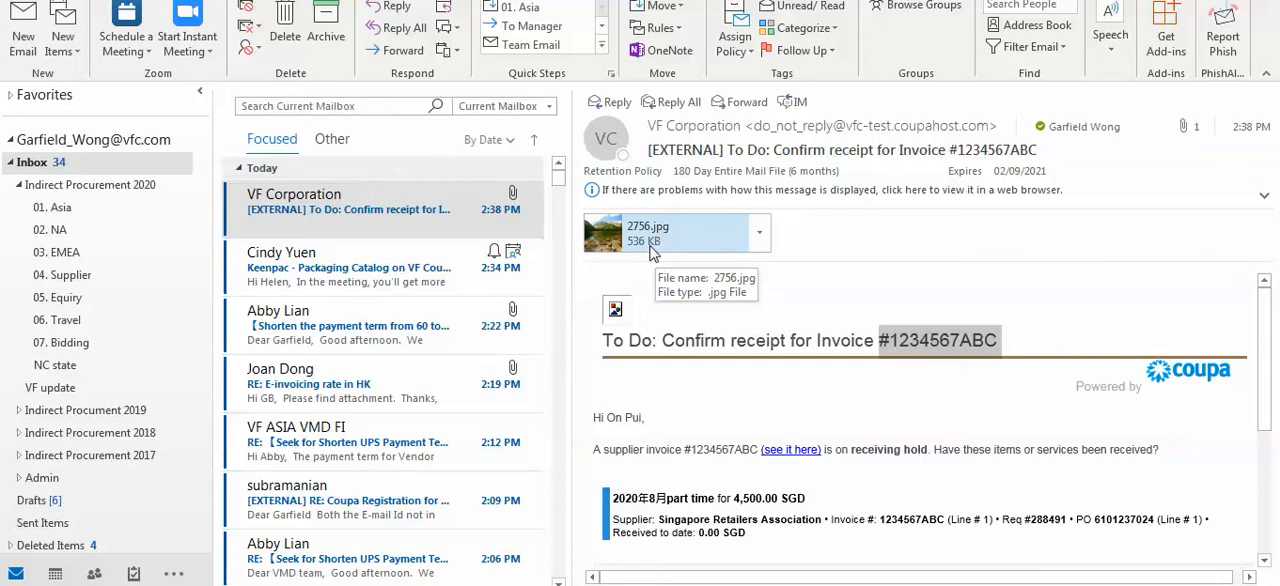
pyautogui.scroll(-3, 870, 388)
pyautogui.scroll(-1, 870, 388)
pyautogui.moveTo(937, 579); pyautogui.dragTo(1073, 584)
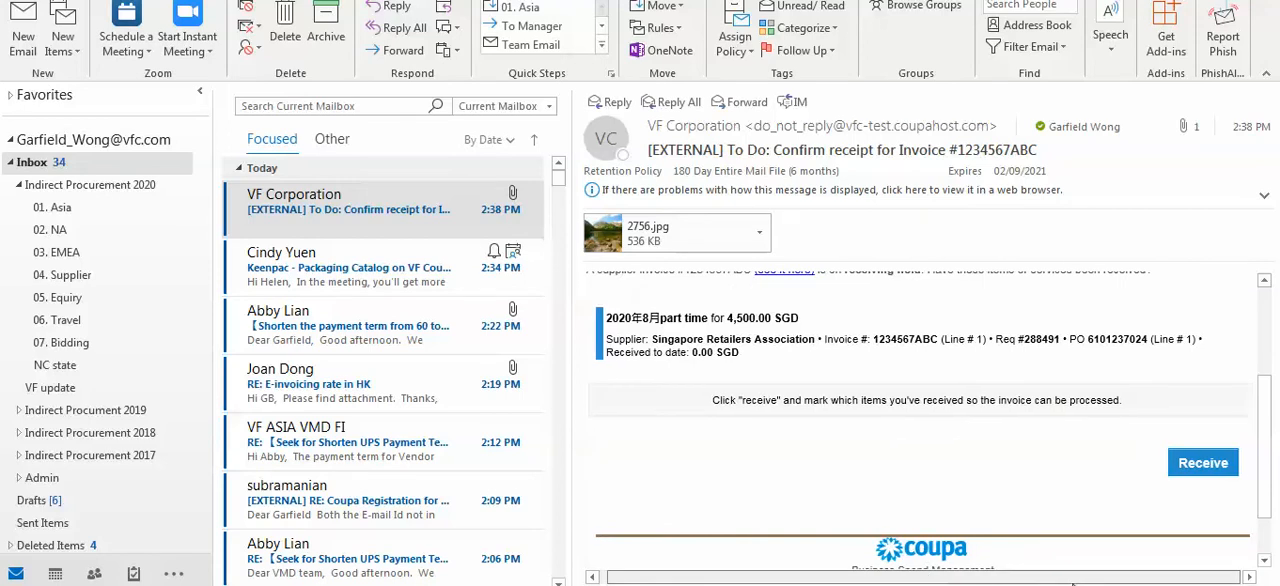
# Follow the email's Receive link and switch to VF Corporation's Coupa invoices page in the browser
pyautogui.click(1217, 473)
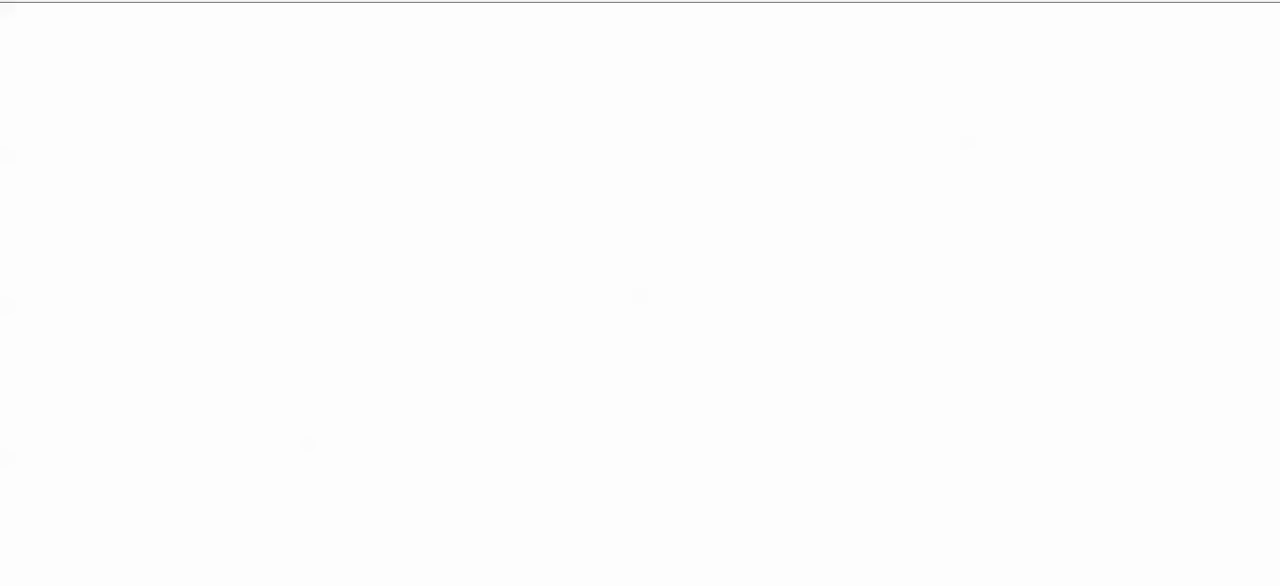
pyautogui.hotkey('alt', 'Tab')
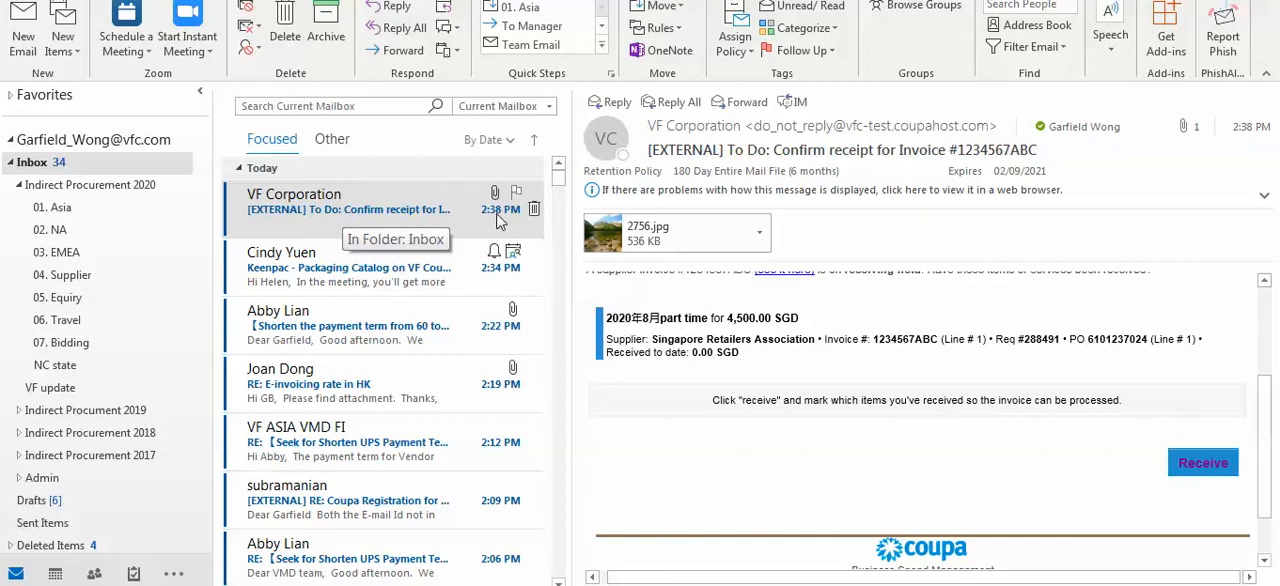
pyautogui.hotkey('alt', 'Tab')
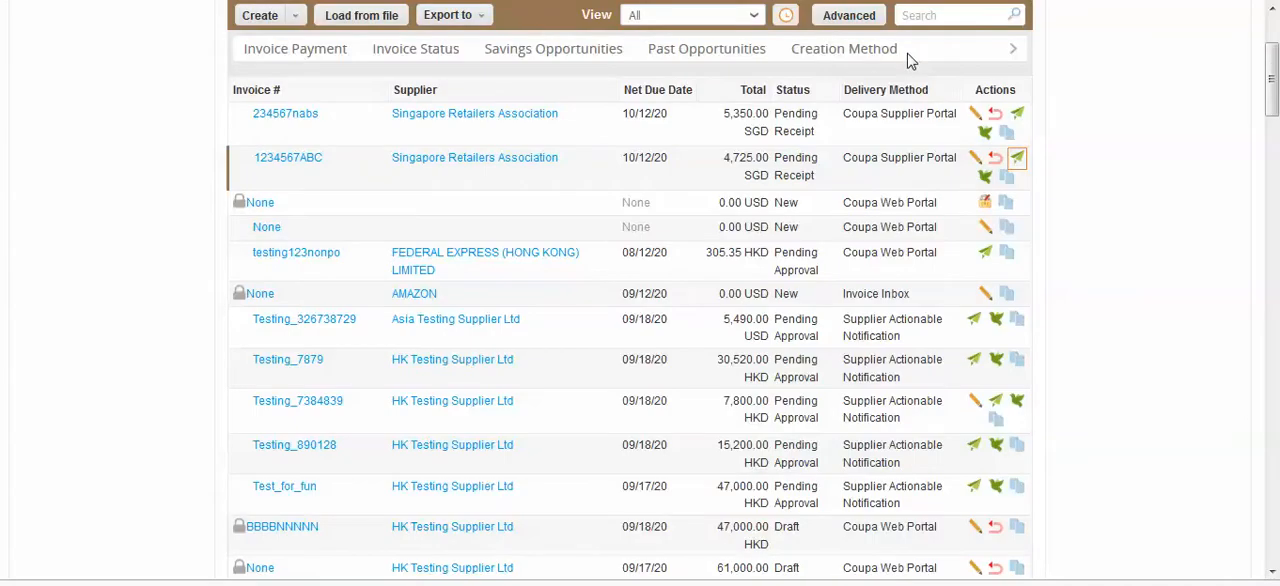
# Go to the Coupa home page and check the To Do item for confirming receipt of the requisition invoiced at 4,725.00
pyautogui.scroll(2, 288, 438)
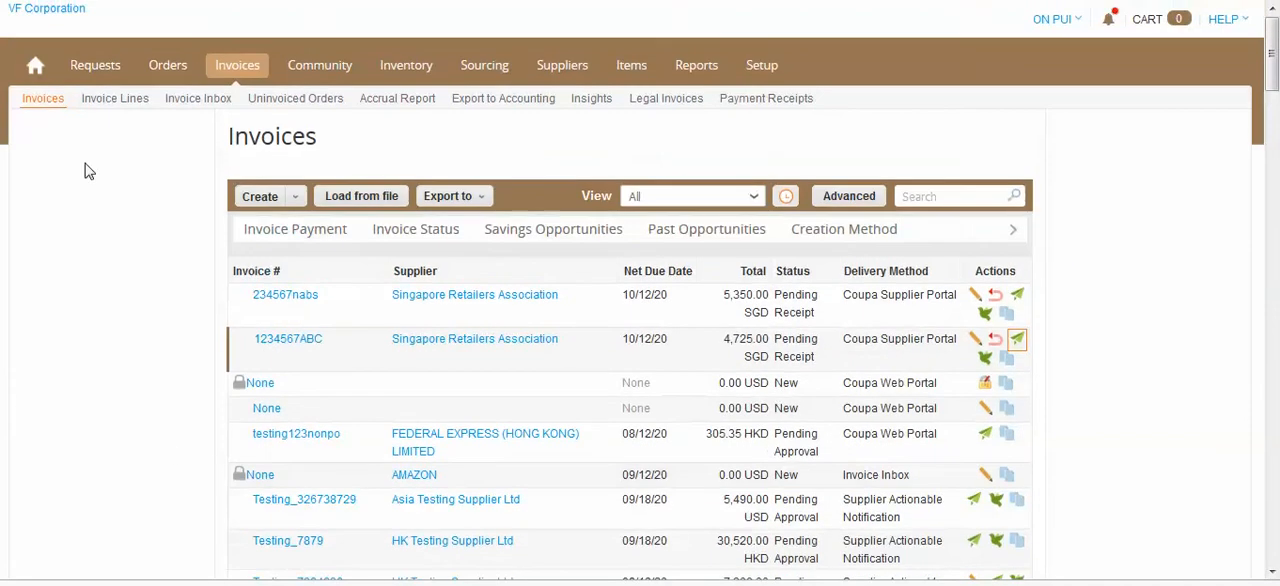
pyautogui.click(36, 70)
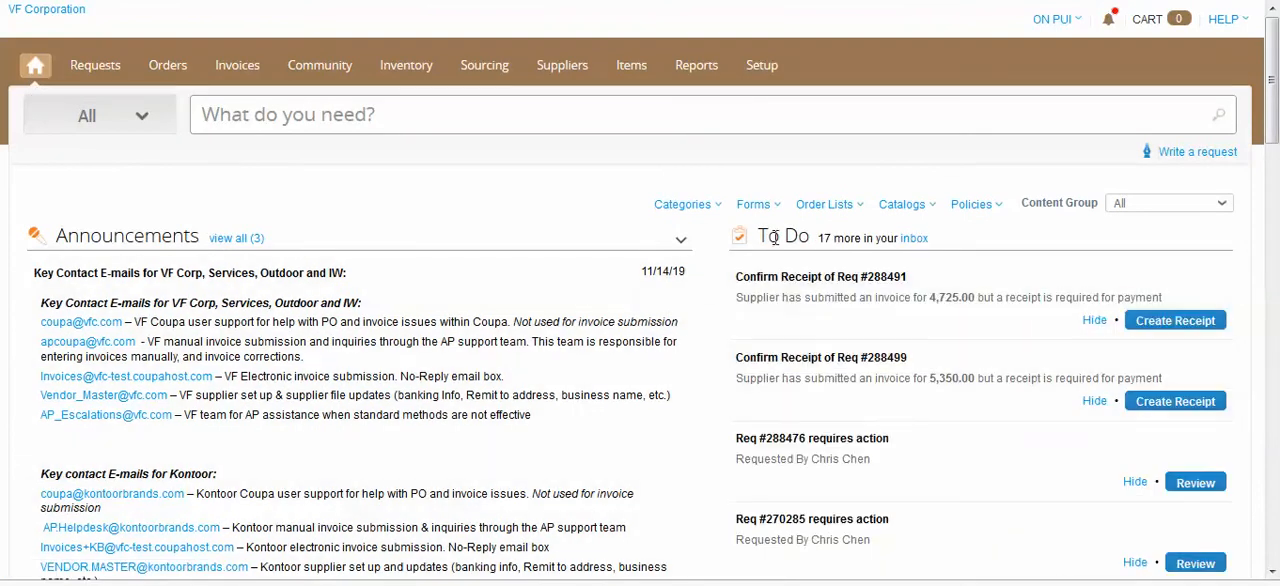
pyautogui.moveTo(905, 315)
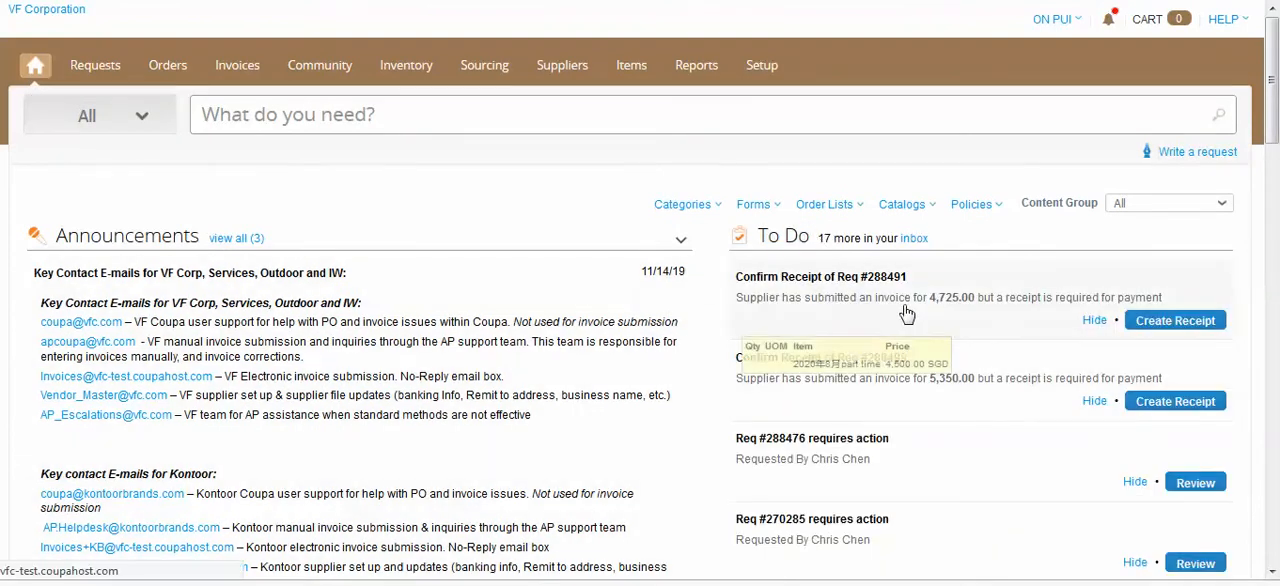
pyautogui.click(933, 316)
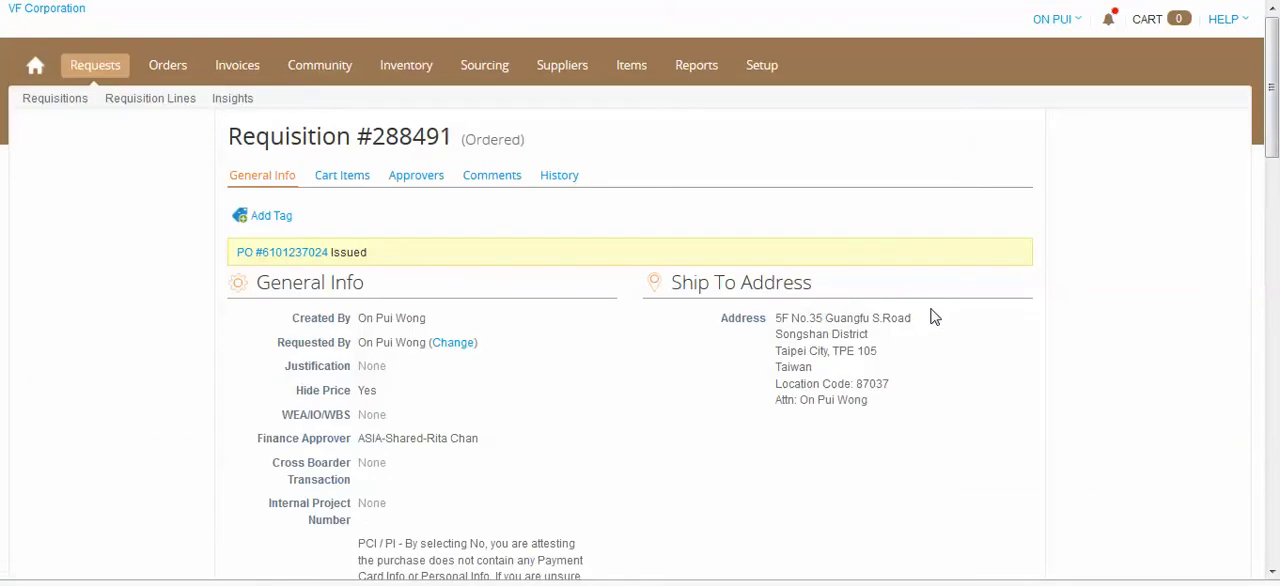
pyautogui.hotkey('alt', 'Left')
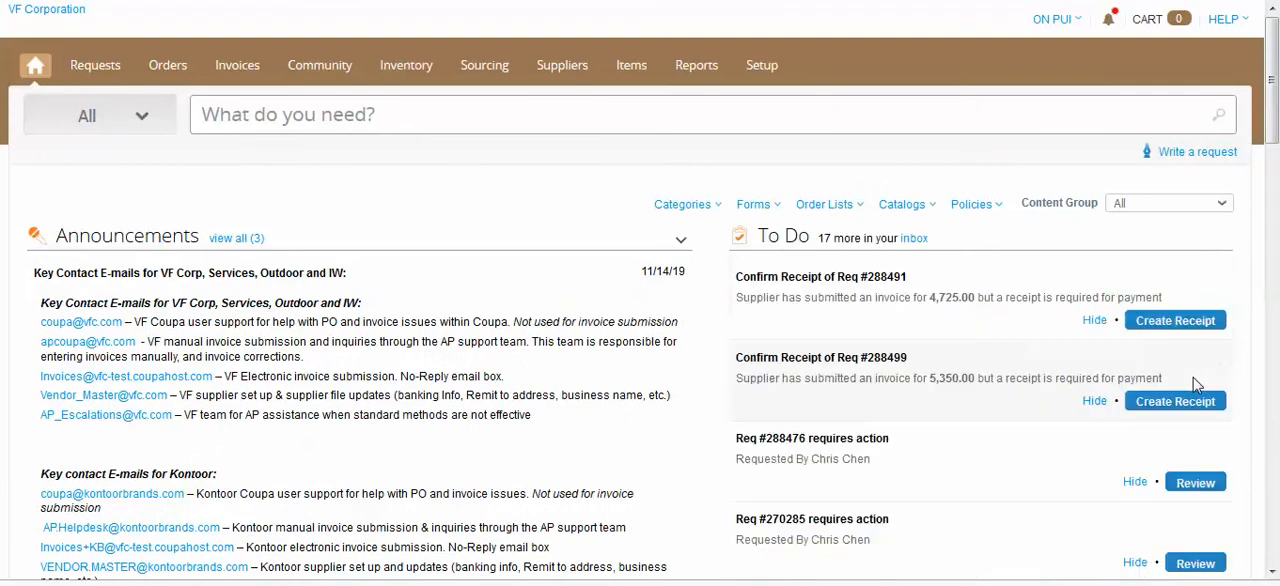
# Create the receipt for the requisition invoiced at 4,725.00 and save it with 4,500.00 received on line 1
pyautogui.click(1195, 328)
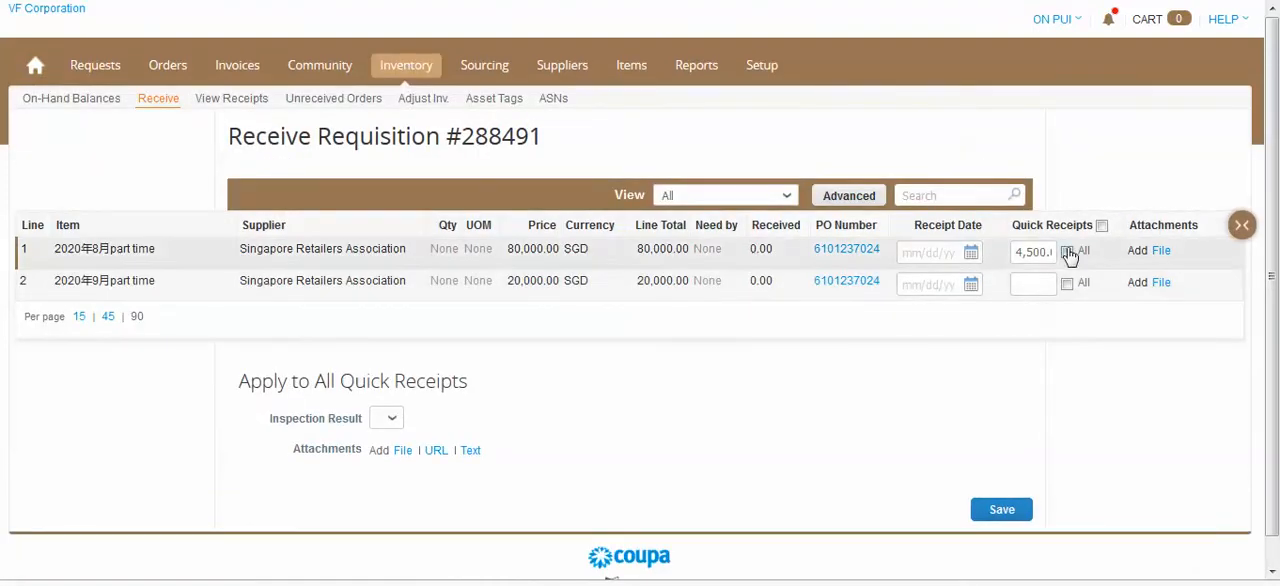
pyautogui.click(1002, 510)
pyautogui.click(1022, 252)
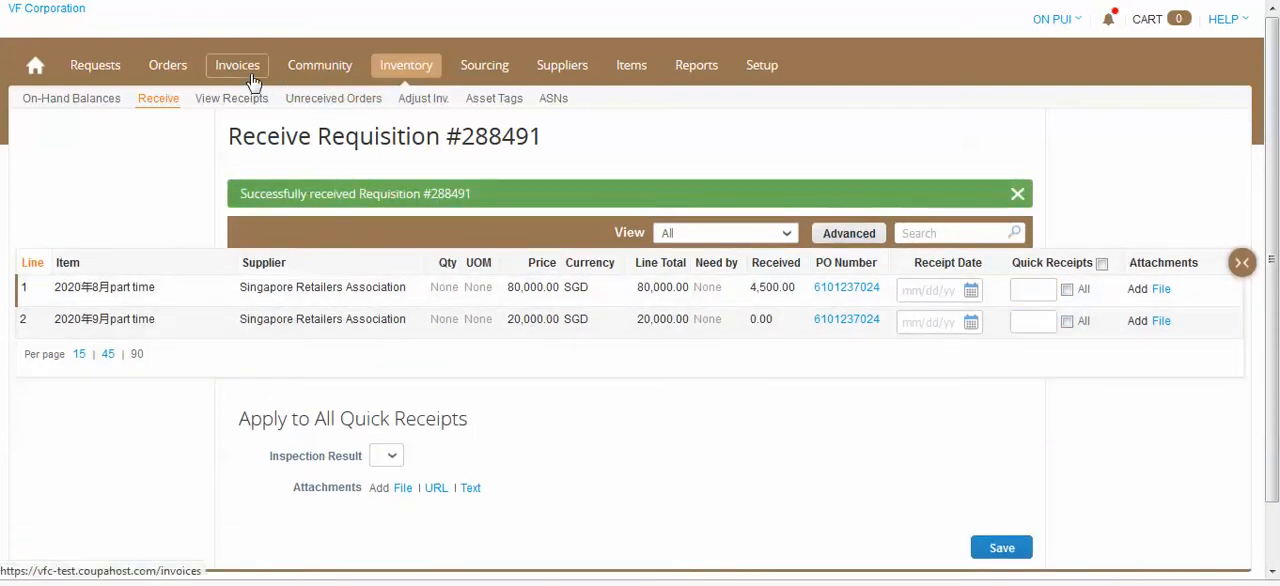
pyautogui.click(1038, 291)
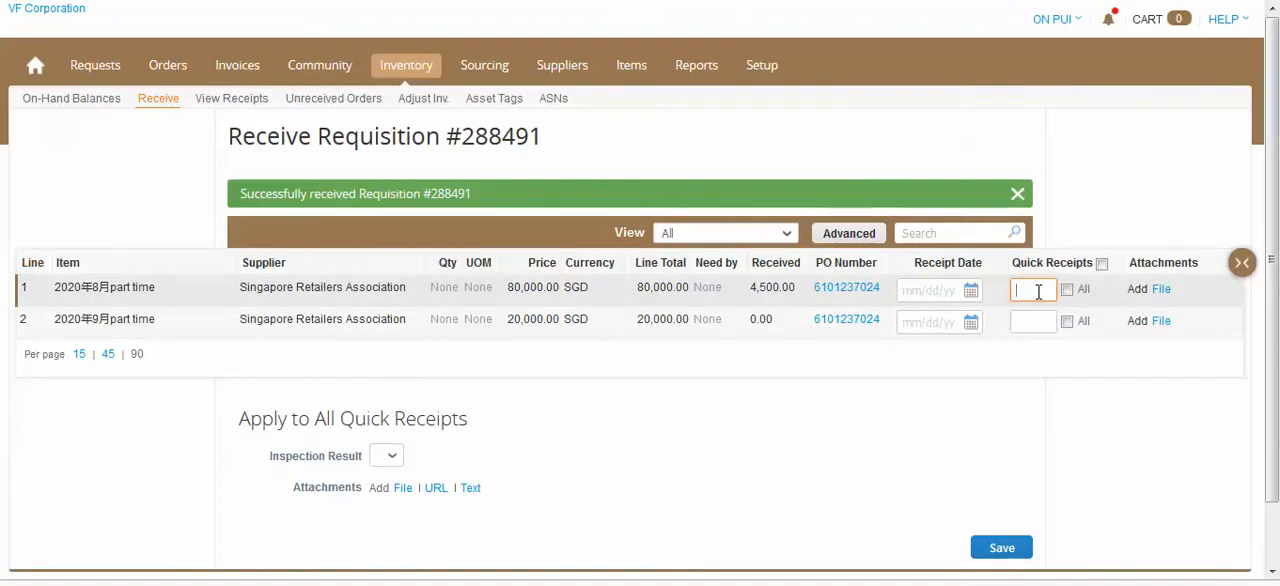
# Open Singapore Retailers Association's 4,725.00 SGD invoice from the invoices list and check its general info and image scan
pyautogui.click(250, 66)
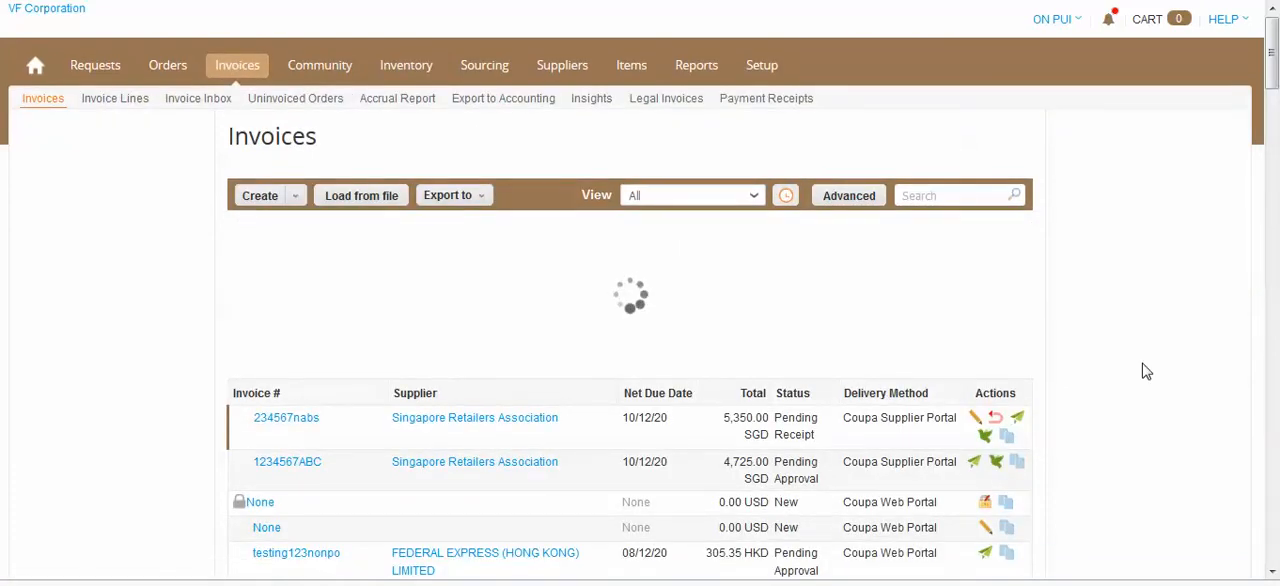
pyautogui.scroll(-3, 1146, 371)
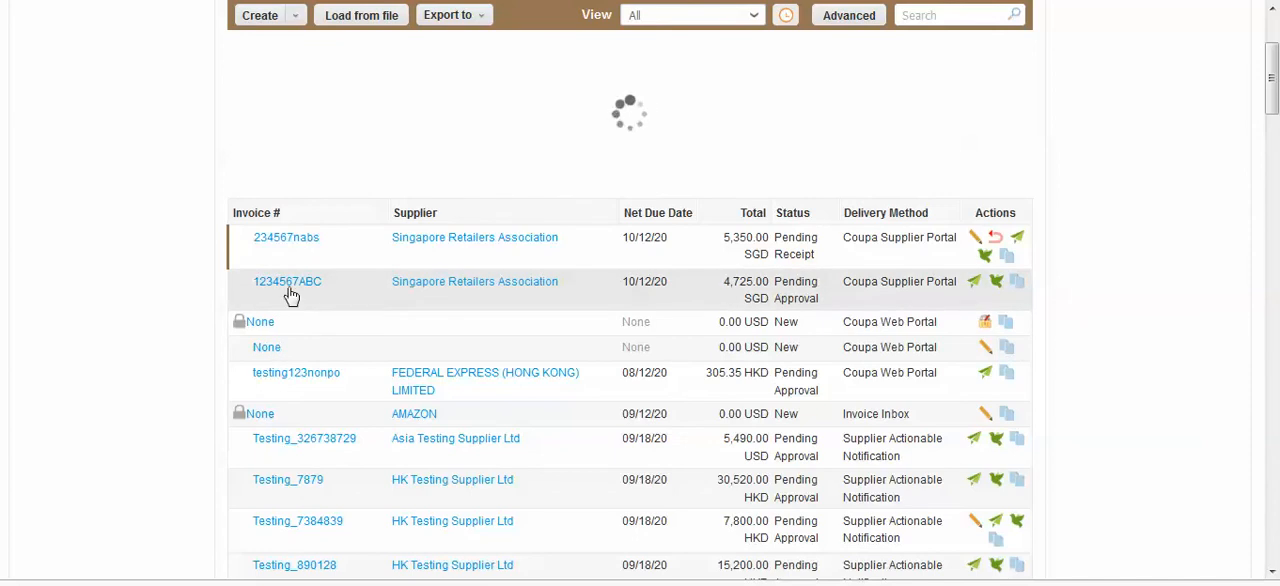
pyautogui.click(312, 366)
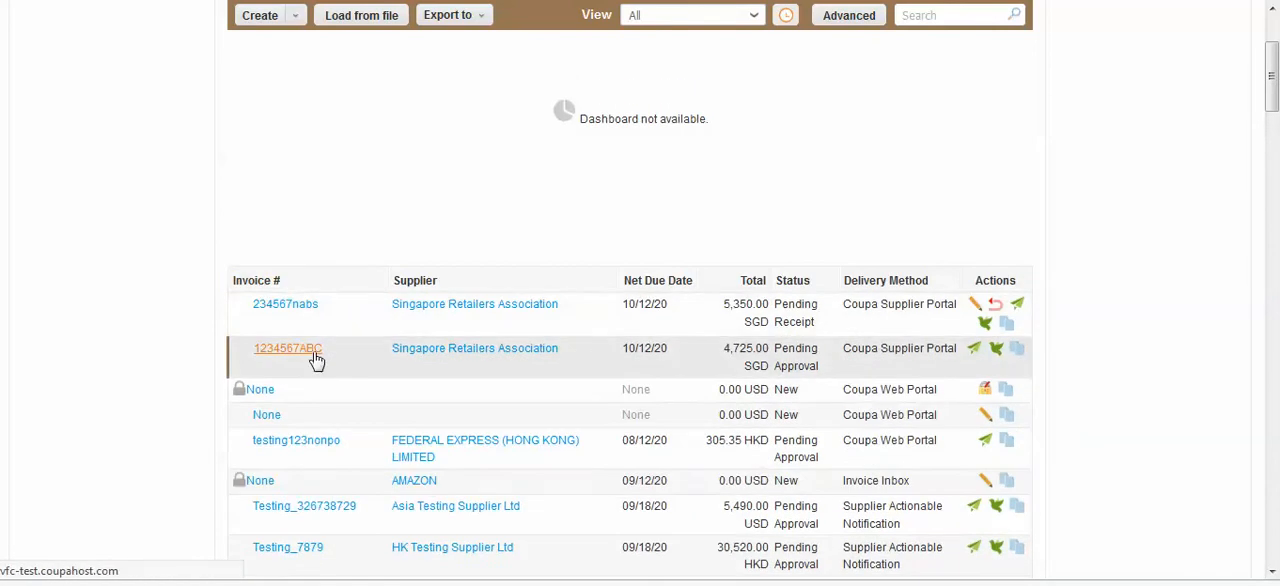
pyautogui.scroll(-3, 465, 385)
pyautogui.scroll(-1, 480, 405)
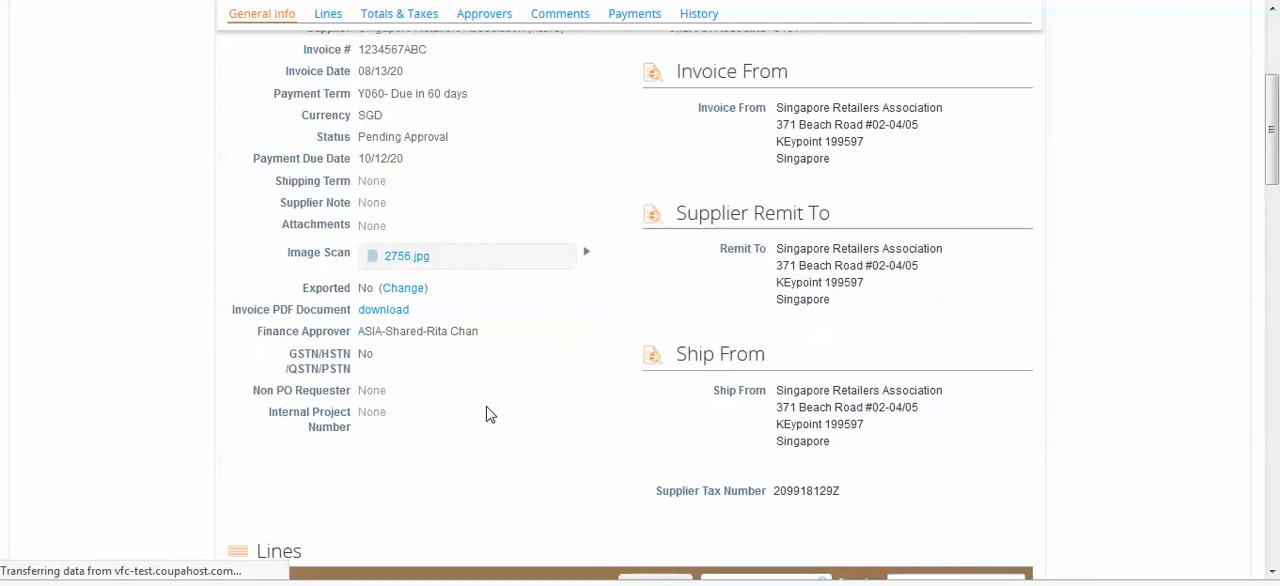
pyautogui.scroll(1, 483, 418)
pyautogui.click(400, 347)
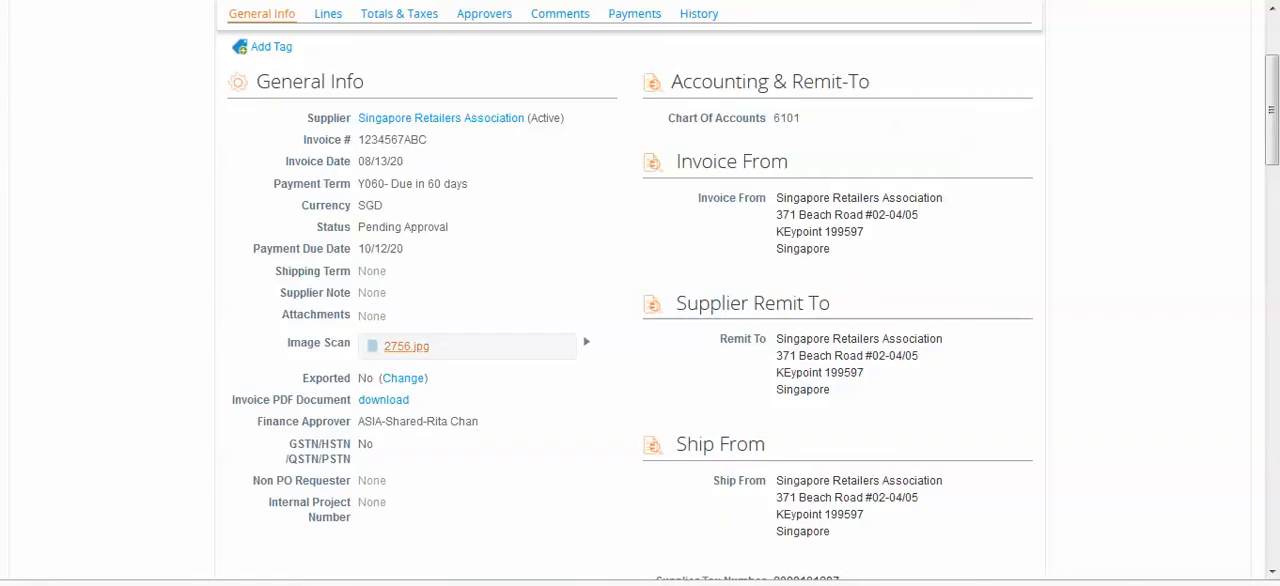
# Review the invoice line's description, price and tax details, and the Totals & Taxes section
pyautogui.scroll(-5, 1109, 343)
pyautogui.scroll(-2, 1126, 343)
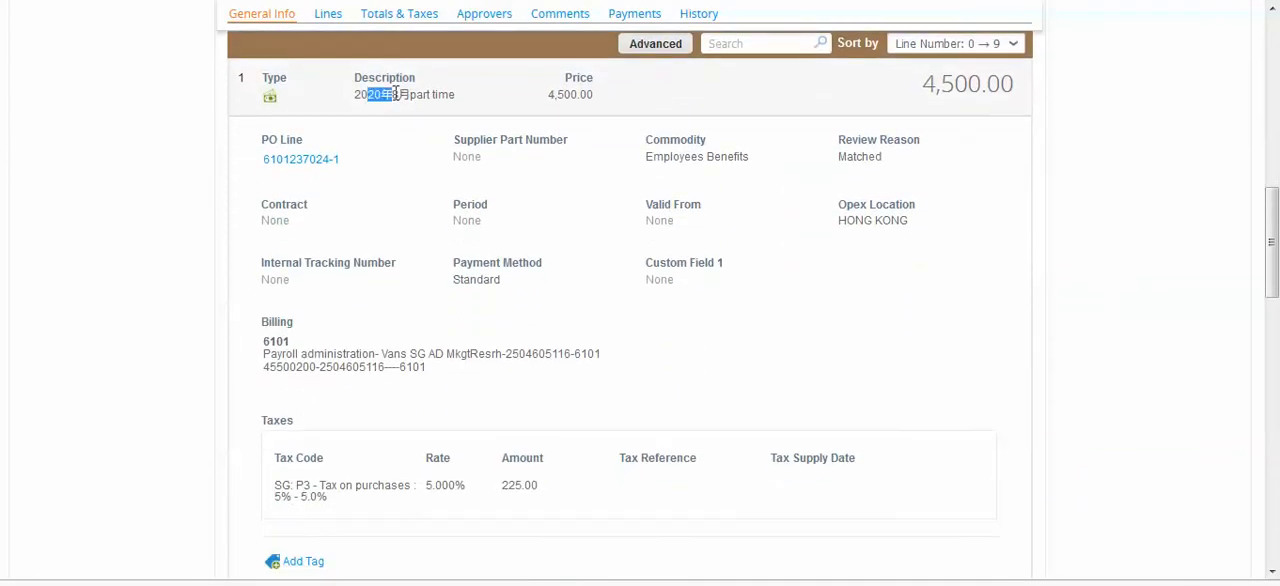
pyautogui.doubleClick(574, 94)
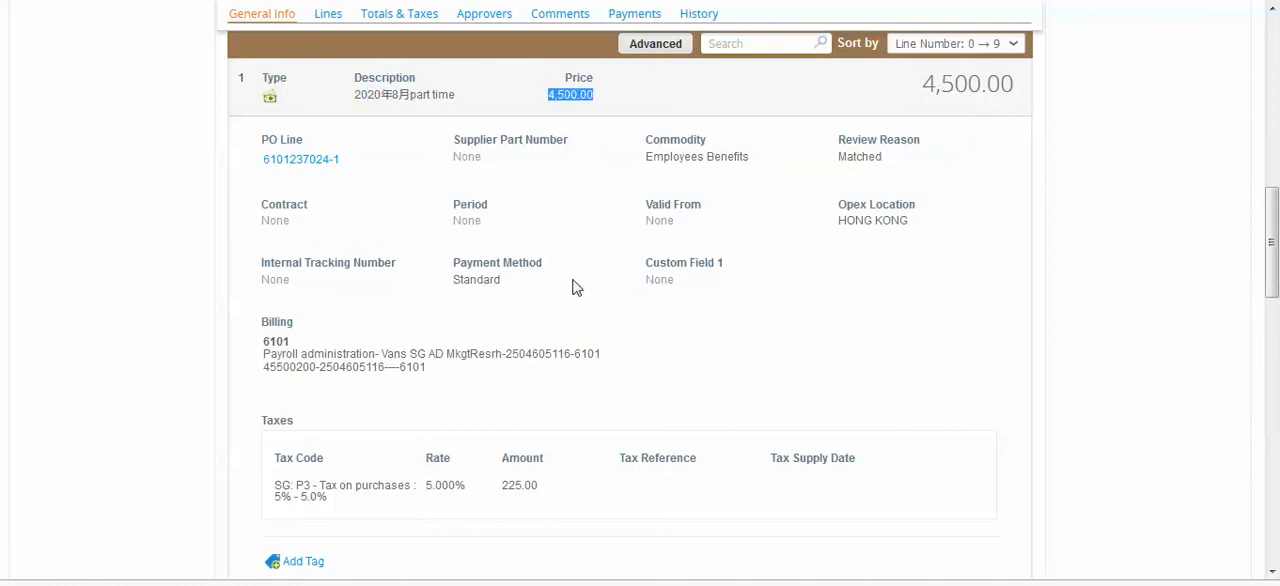
pyautogui.scroll(-1, 578, 272)
pyautogui.moveTo(418, 396); pyautogui.dragTo(583, 404)
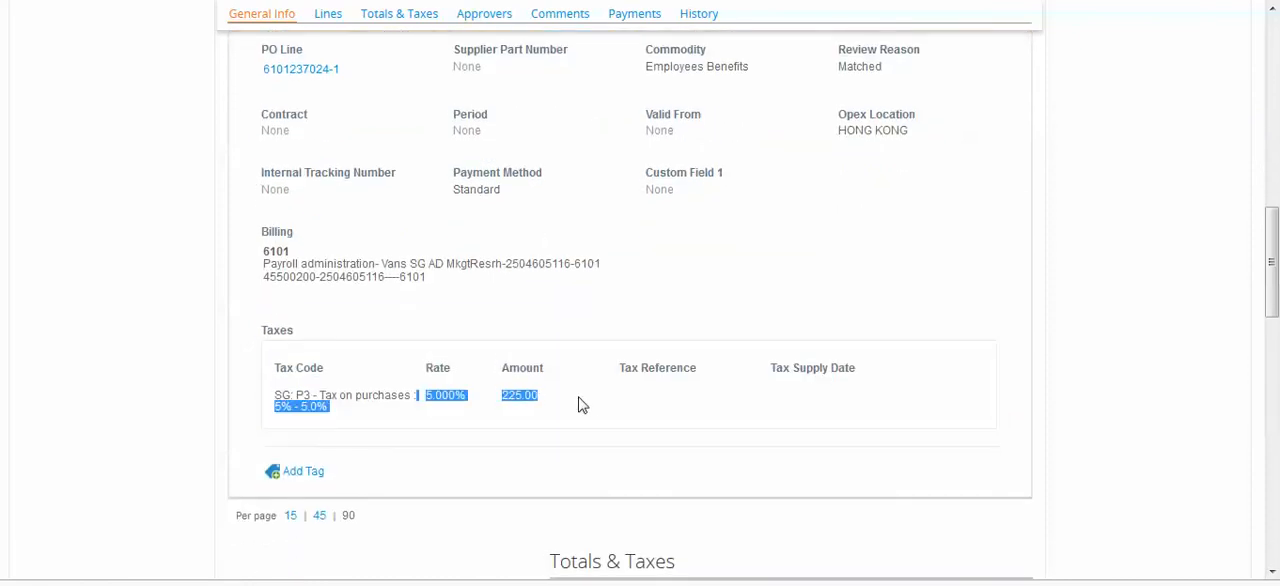
pyautogui.scroll(-7, 591, 403)
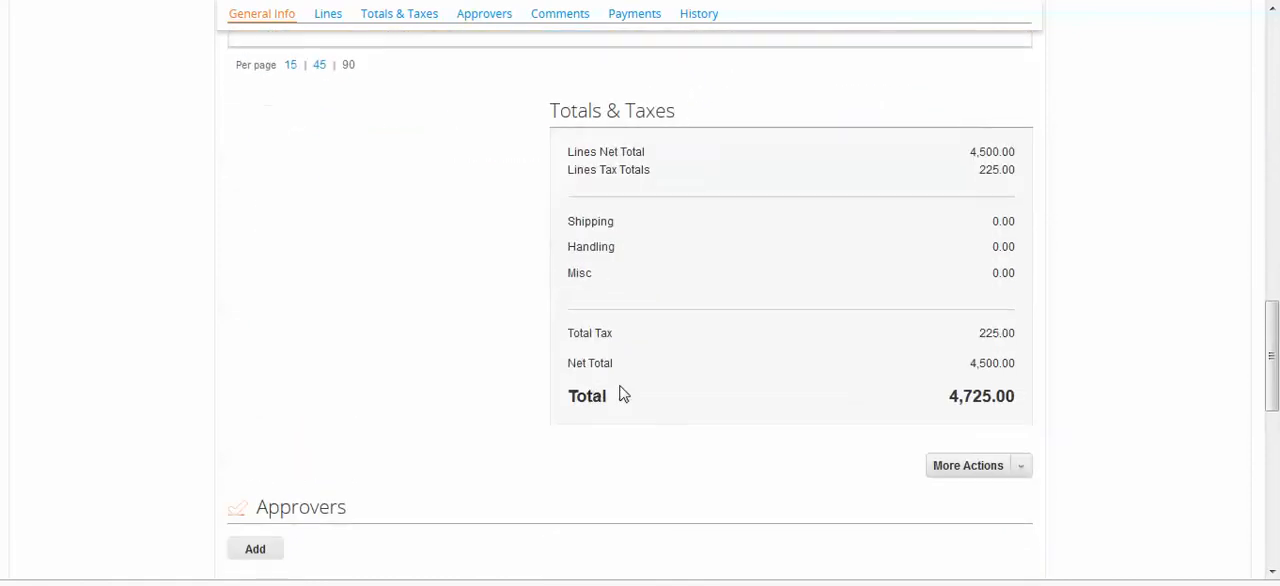
# Examine the invoice's approval chain, including the pending AP approval group's members, and the comments section
pyautogui.scroll(-2, 716, 384)
pyautogui.moveTo(463, 260)
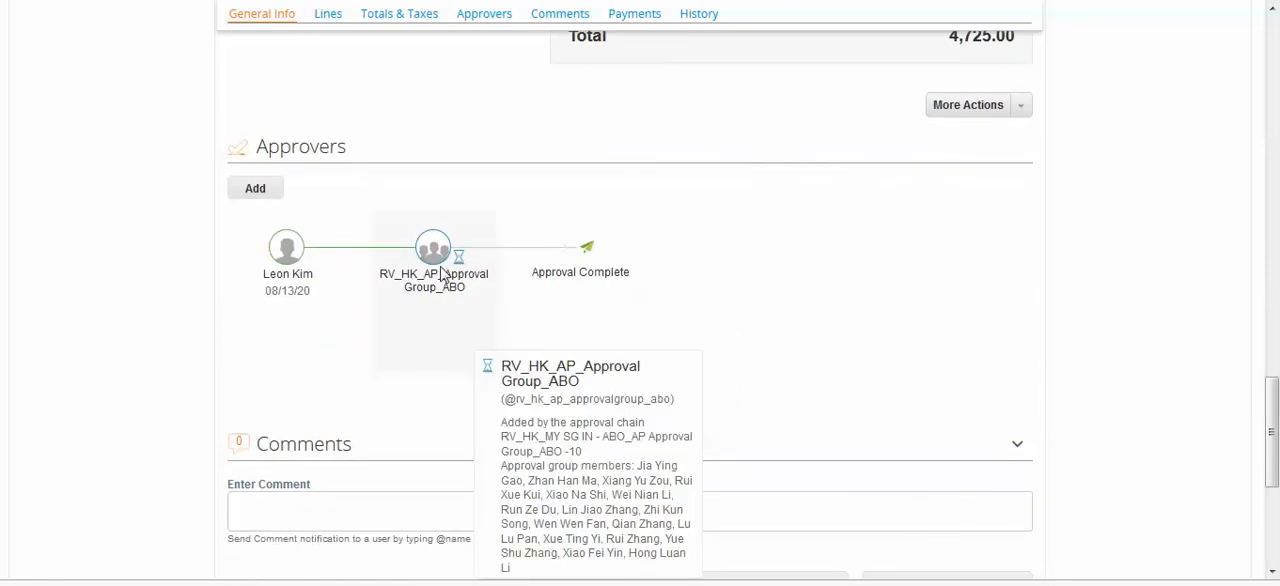
pyautogui.scroll(2, 1010, 285)
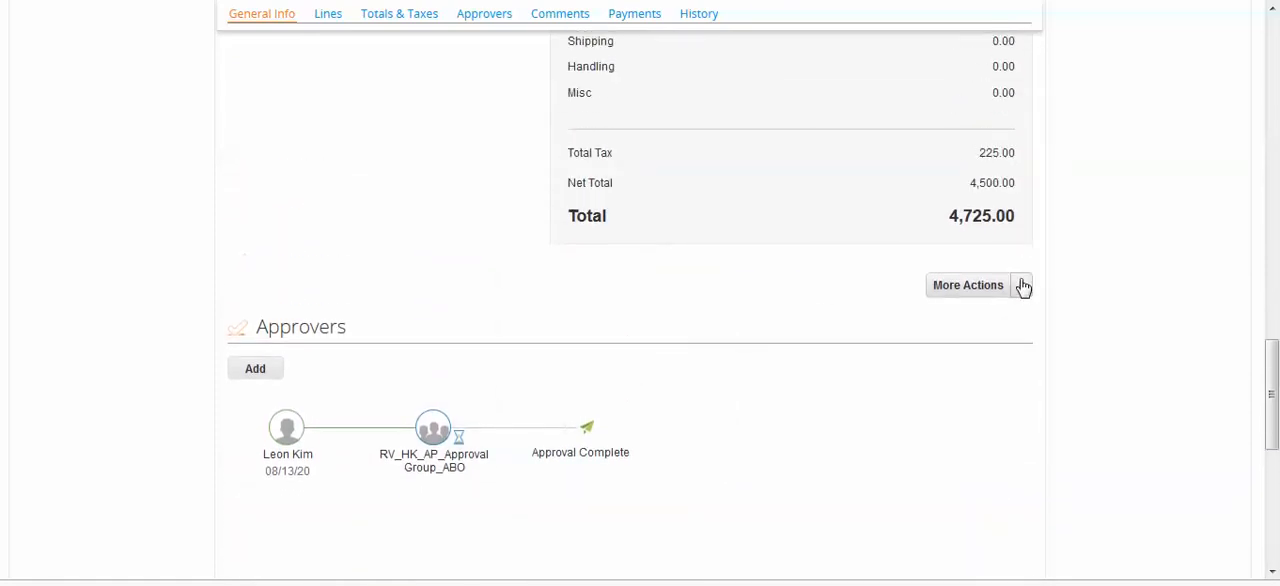
pyautogui.click(1021, 287)
pyautogui.scroll(-4, 1108, 297)
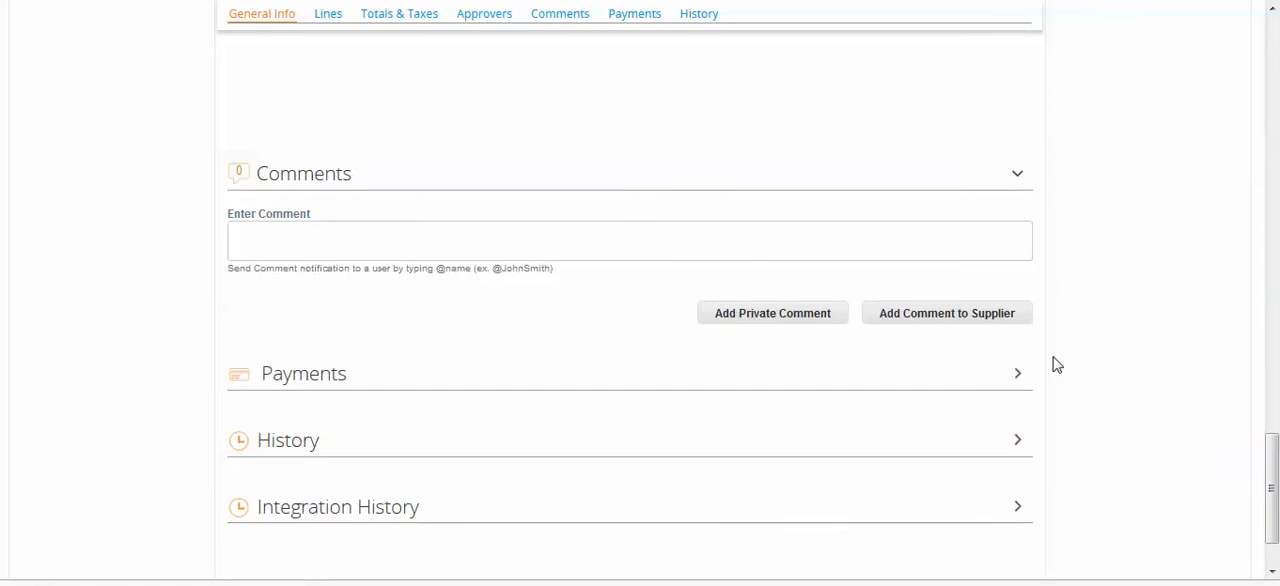
pyautogui.scroll(3, 1074, 351)
pyautogui.moveTo(447, 270)
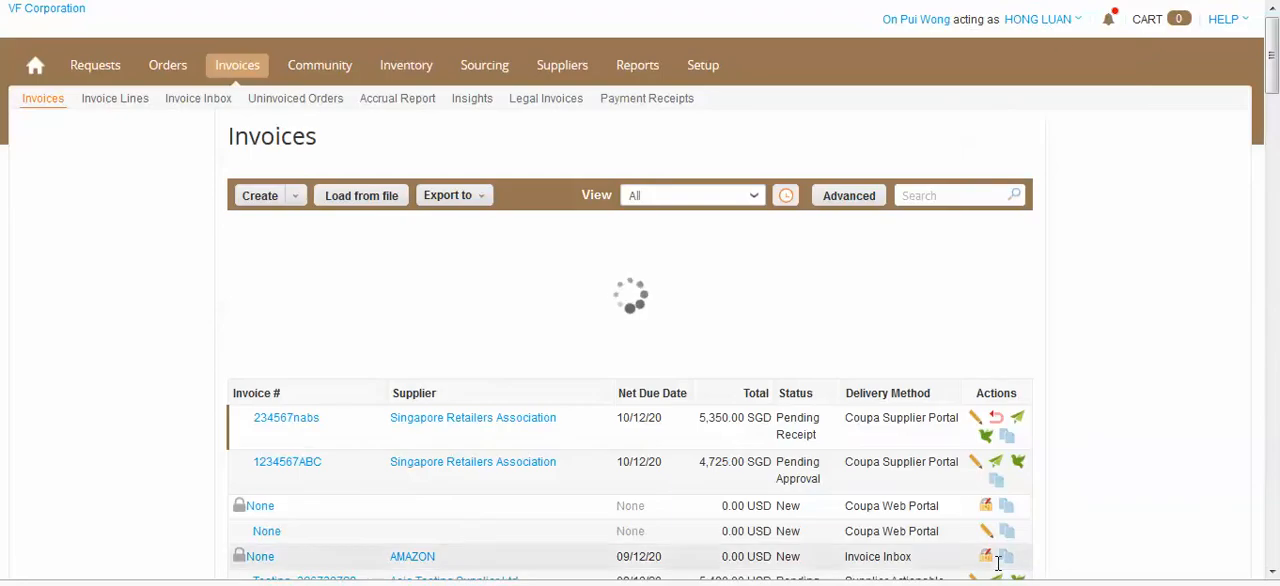
# Acting as an AP approval group member, open the 4,725.00 SGD invoice and view its 2756.jpg image scan
pyautogui.click(1043, 19)
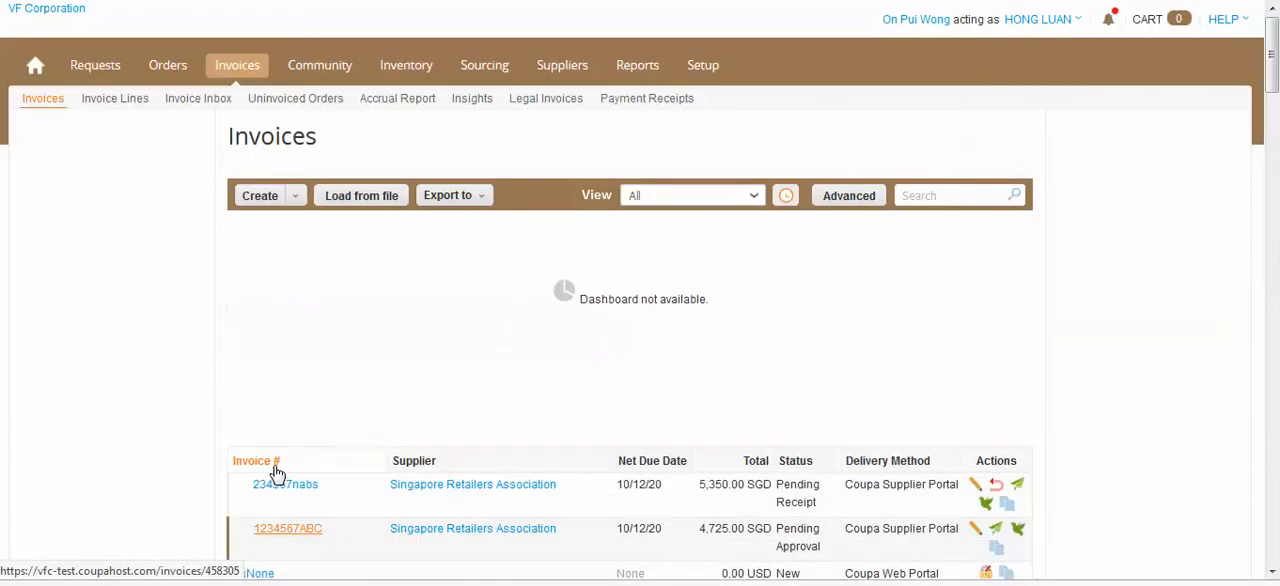
pyautogui.click(296, 534)
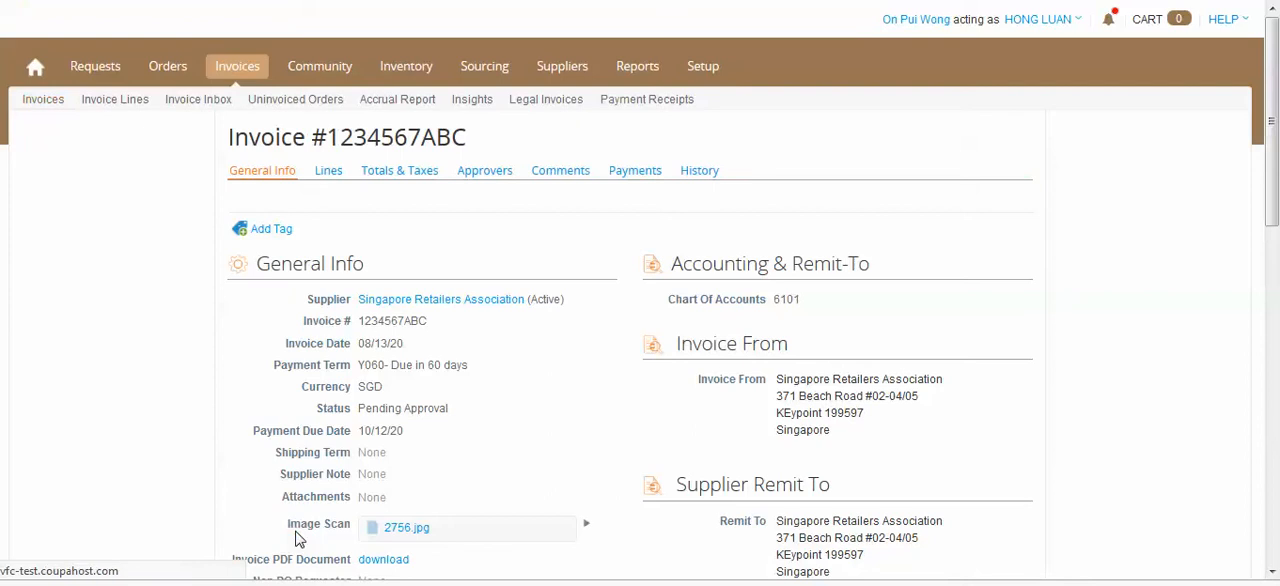
pyautogui.scroll(-3, 1074, 337)
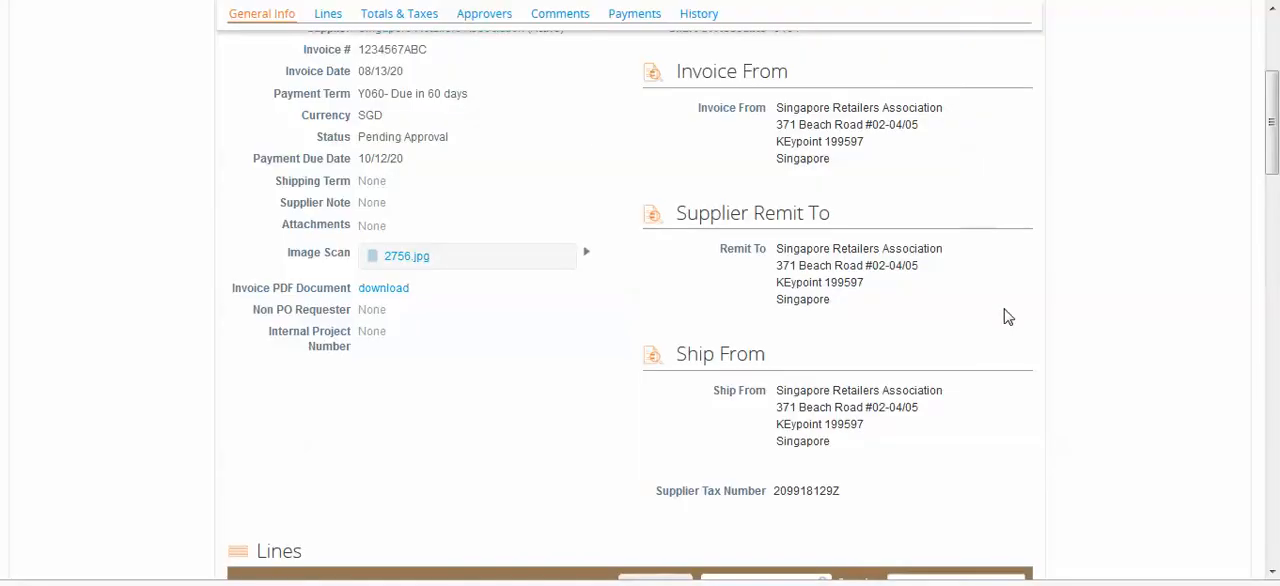
# Check the invoice's line amount, tax information and totals from the approver's view
pyautogui.scroll(-5, 1008, 315)
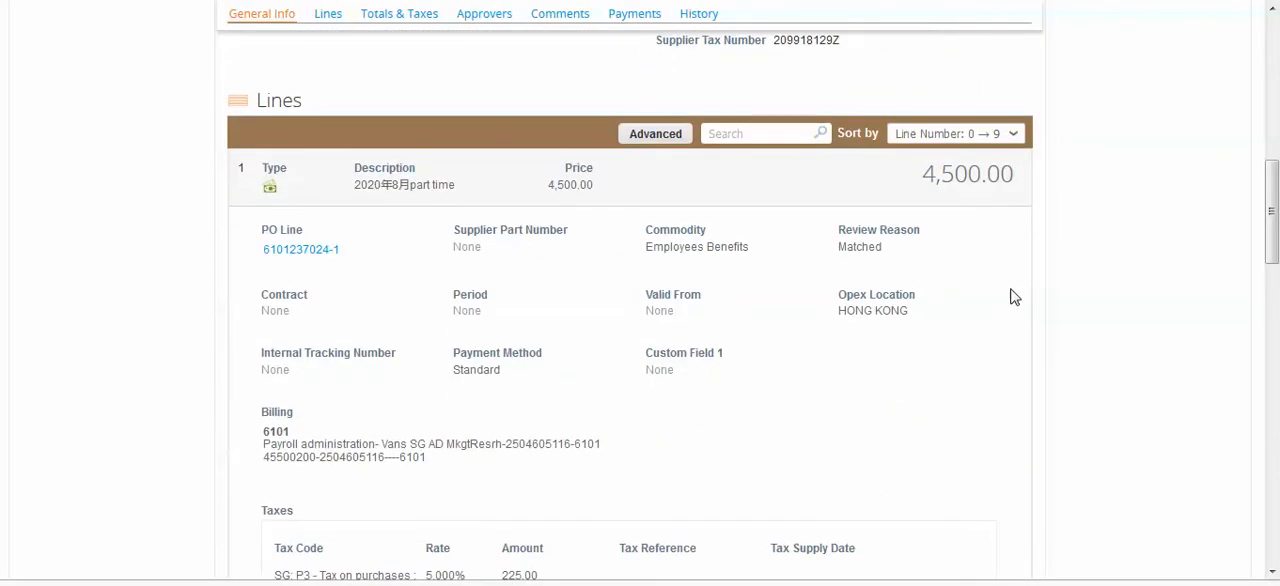
pyautogui.moveTo(1022, 175); pyautogui.dragTo(910, 176)
pyautogui.scroll(-3, 943, 300)
pyautogui.moveTo(528, 396); pyautogui.dragTo(338, 390)
pyautogui.scroll(-6, 894, 366)
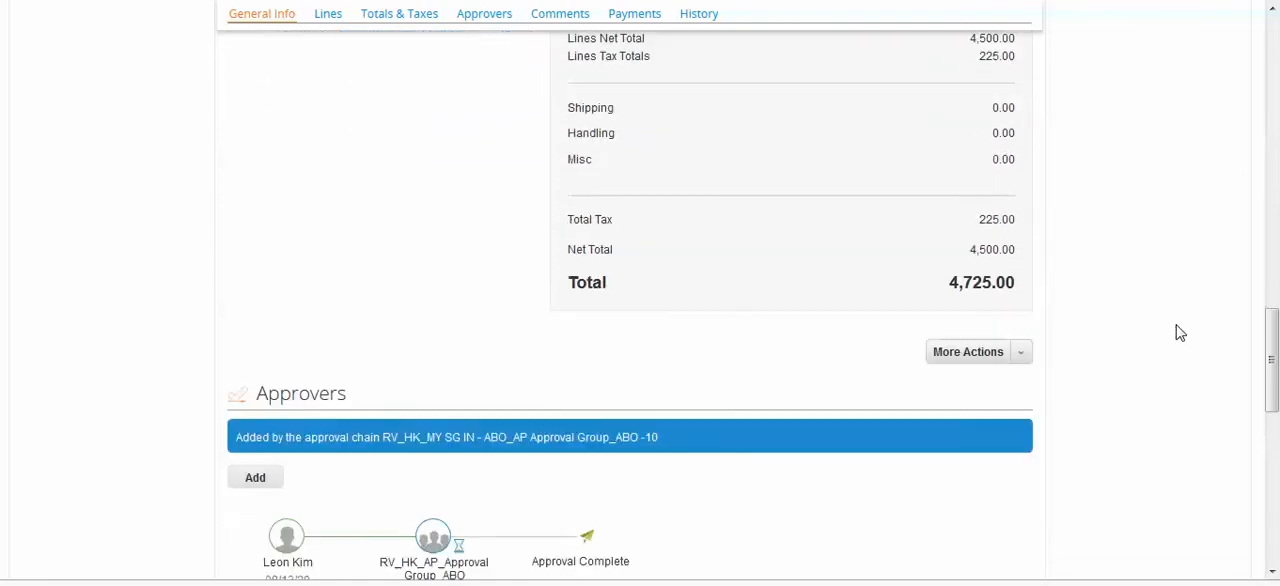
# Examine the approvers section with its approve and reject options, and return to the invoice's general info
pyautogui.scroll(-3, 1180, 333)
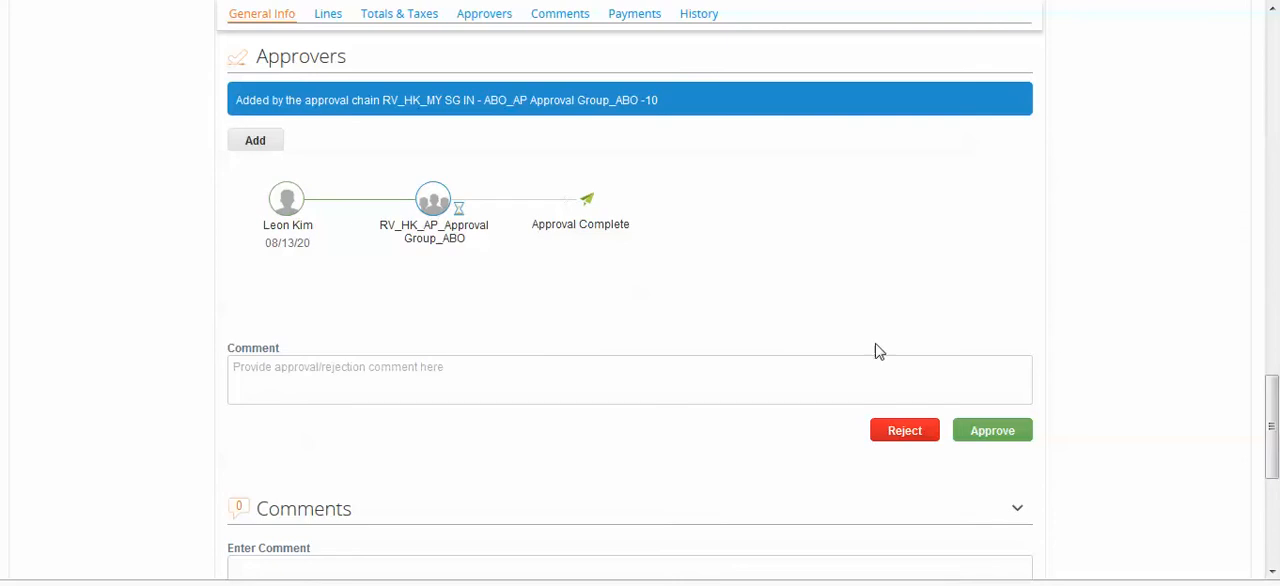
pyautogui.moveTo(400, 294)
pyautogui.scroll(5, 1094, 404)
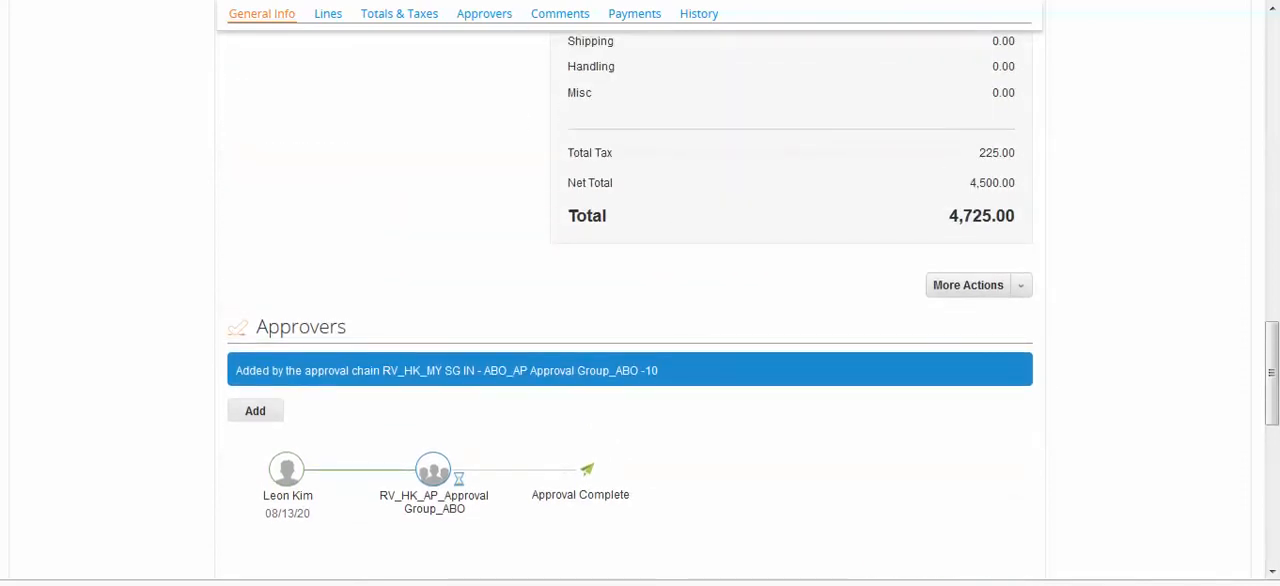
pyautogui.scroll(20, 529, 306)
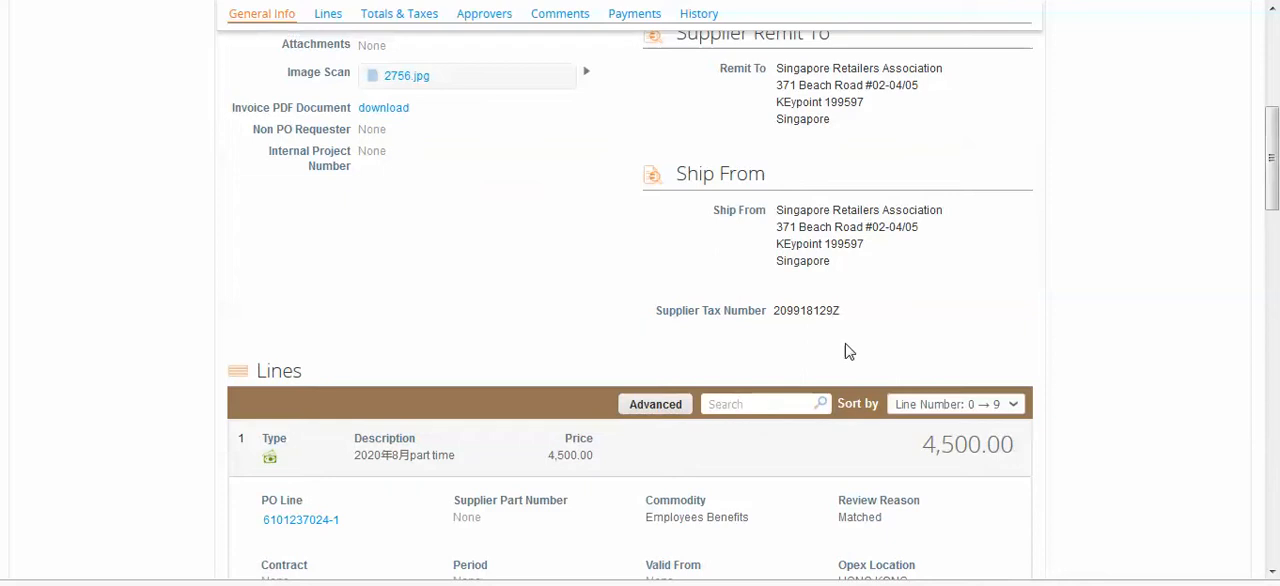
pyautogui.scroll(5, 946, 309)
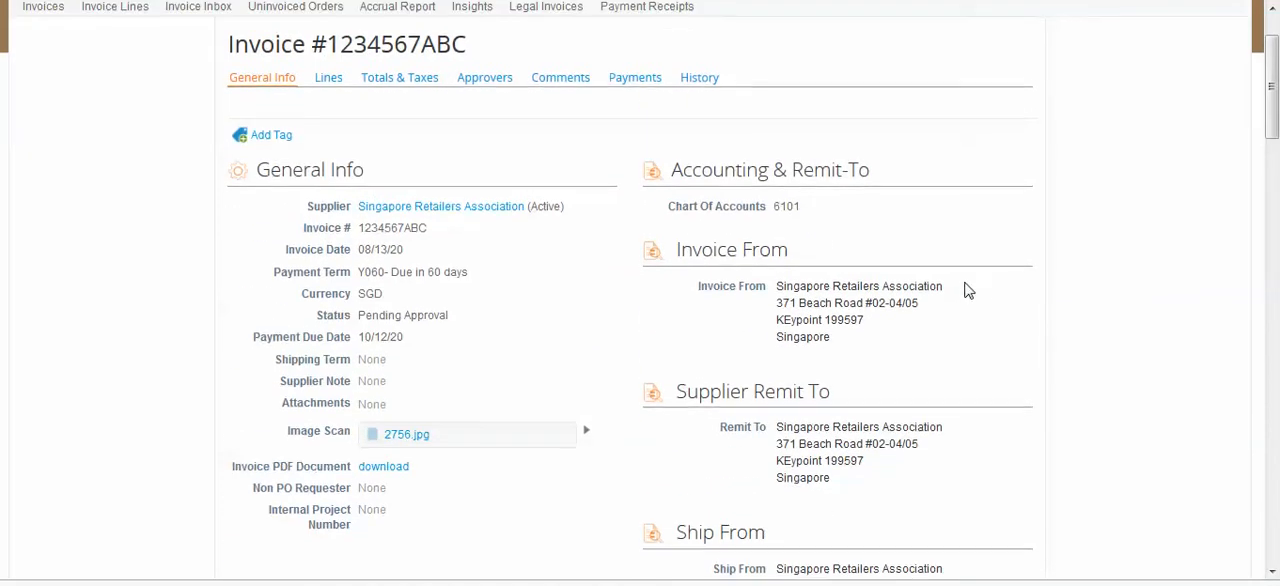
# Check the available invoice actions and reject the 4,725.00 SGD invoice without entering a rejection comment
pyautogui.scroll(-20, 965, 290)
pyautogui.scroll(-3, 1120, 315)
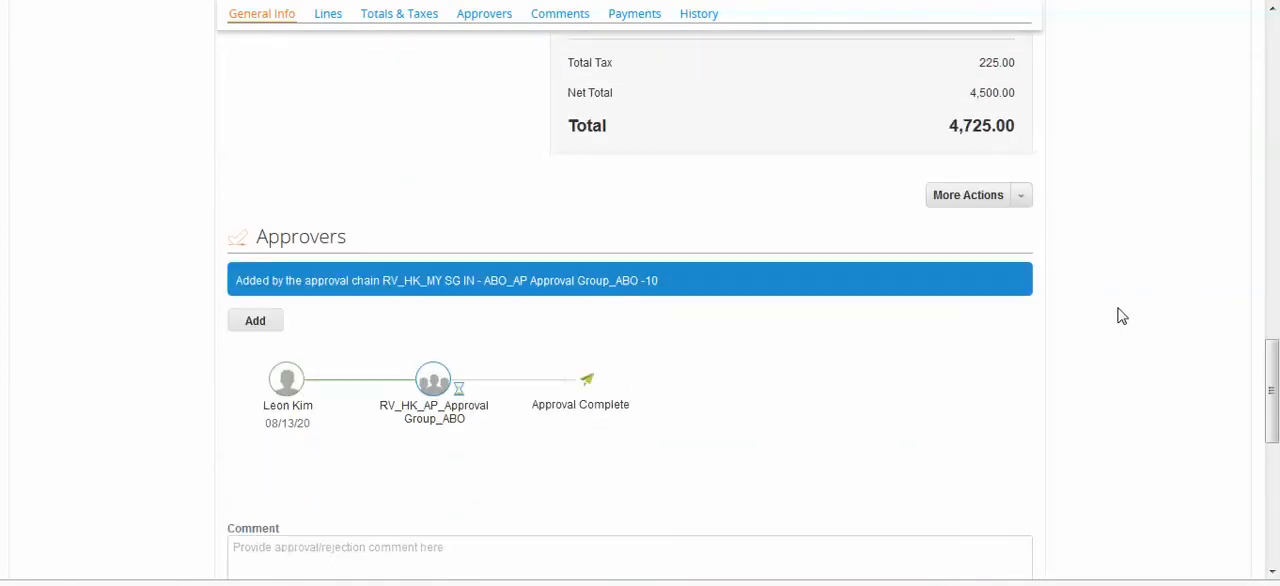
pyautogui.click(1021, 203)
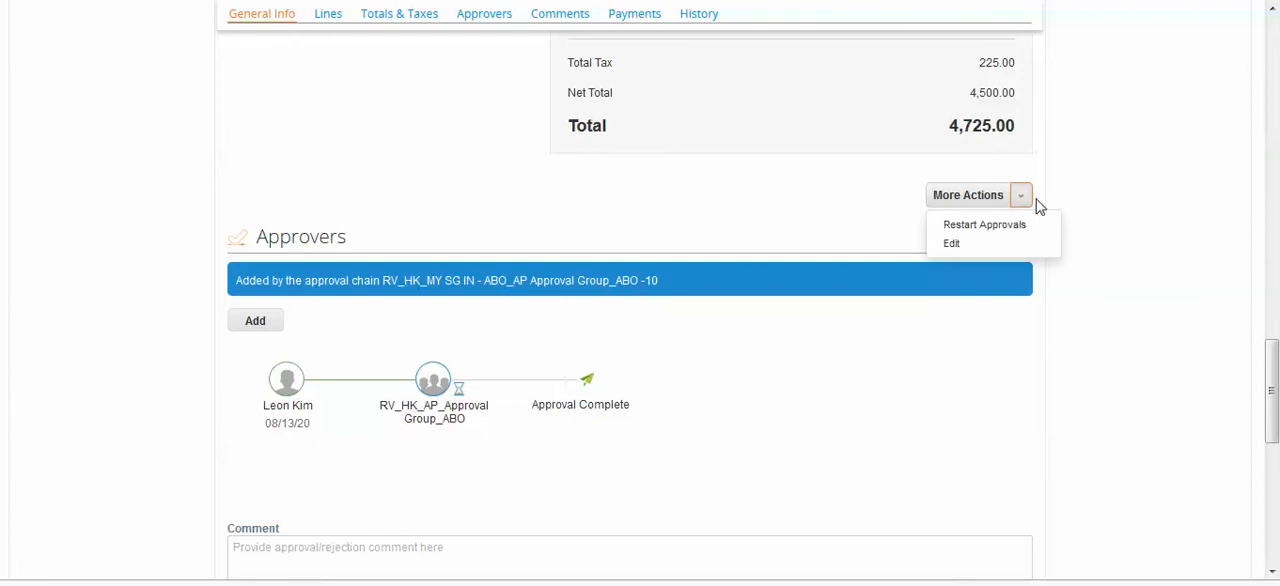
pyautogui.click(1134, 205)
pyautogui.scroll(-5, 1130, 204)
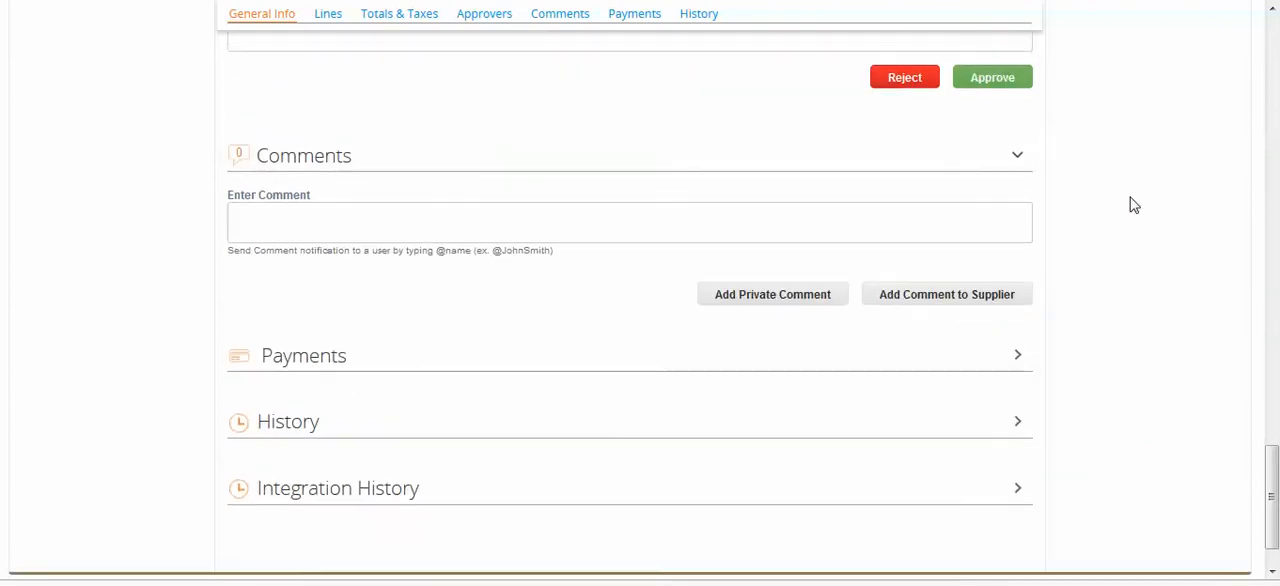
pyautogui.scroll(2, 1128, 203)
pyautogui.click(906, 252)
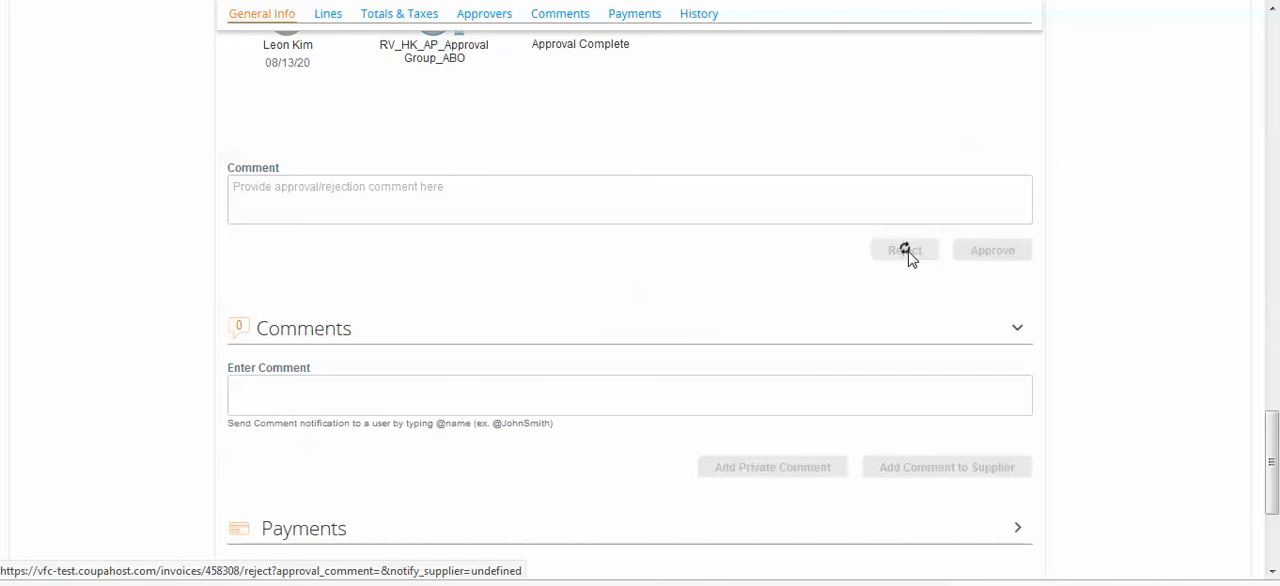
# Reopen the rejected 4,725.00 SGD invoice from the invoice list and start a dispute on it
pyautogui.scroll(-2, 960, 390)
pyautogui.scroll(-1, 955, 395)
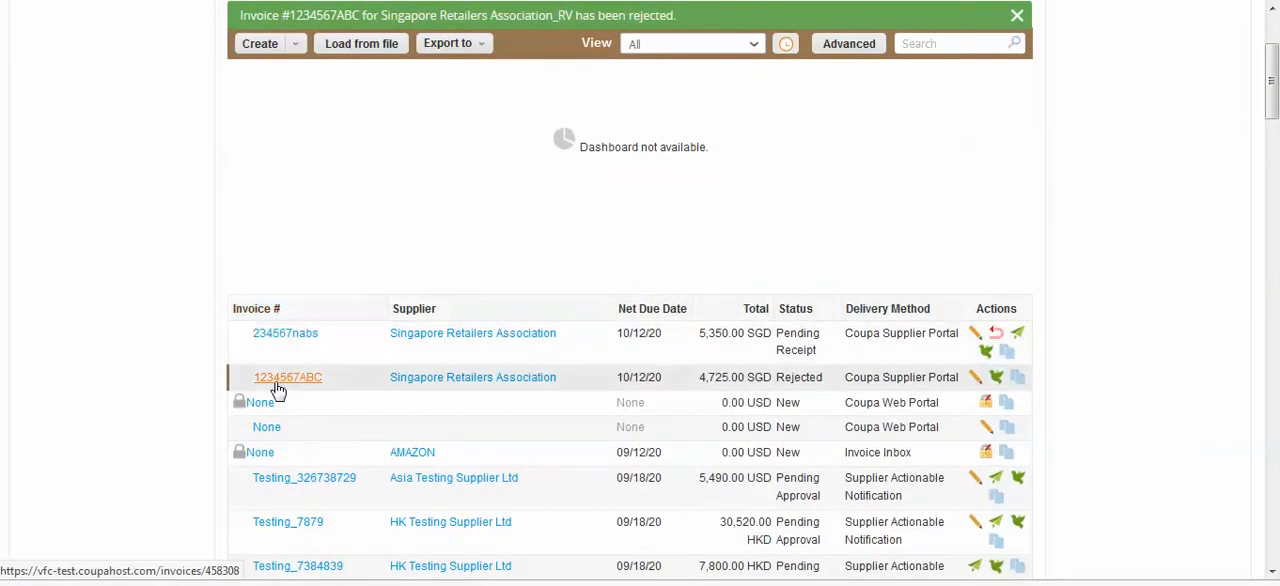
pyautogui.click(278, 386)
pyautogui.scroll(-15, 950, 312)
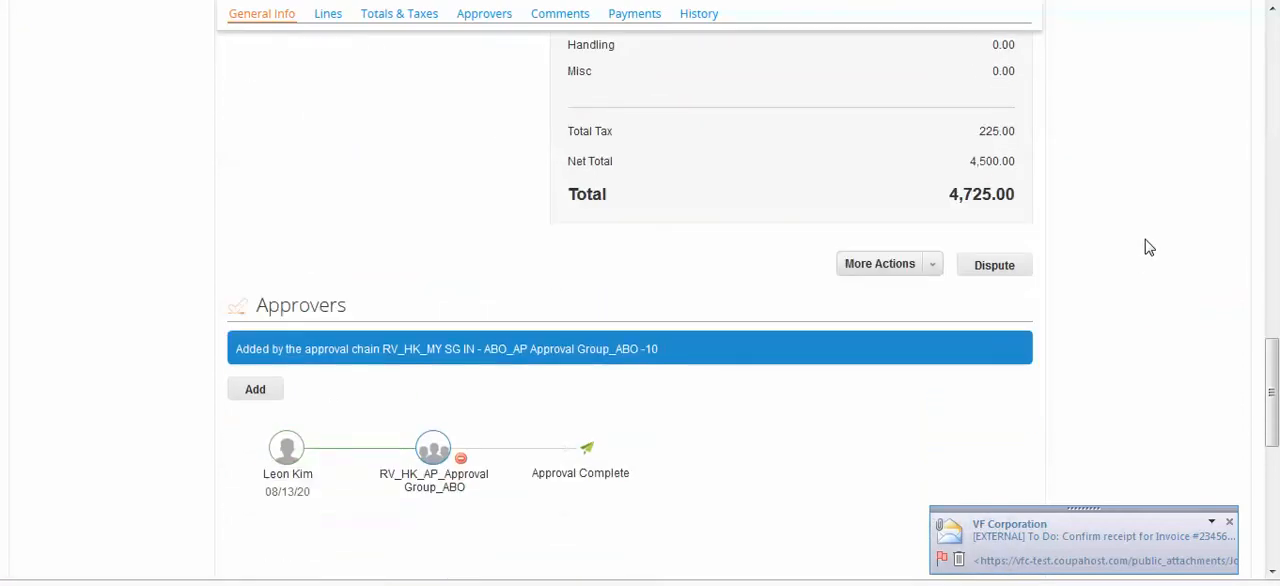
pyautogui.scroll(-1, 1148, 247)
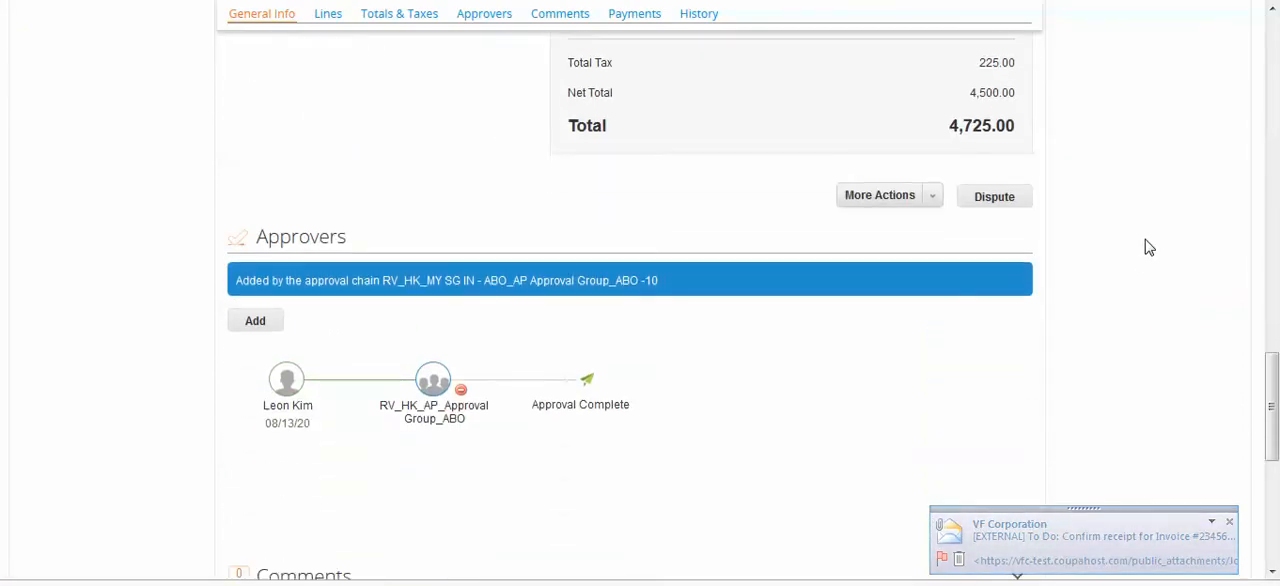
pyautogui.click(1018, 200)
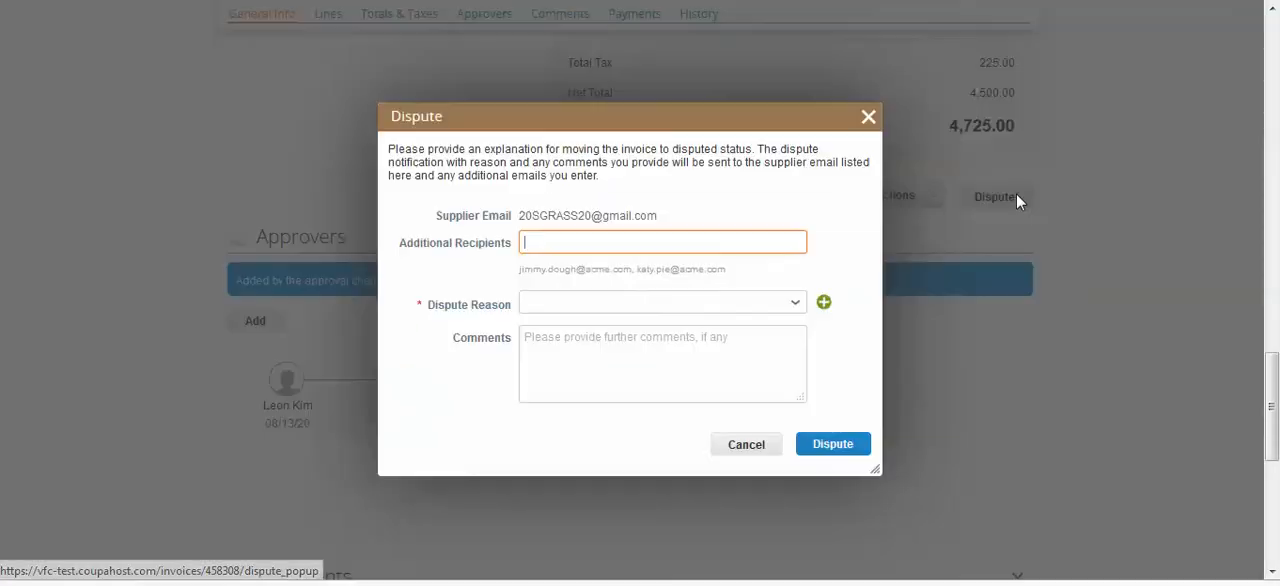
# Look through the available dispute reasons and set the dispute reason to Other
pyautogui.moveTo(532, 215); pyautogui.dragTo(686, 220)
pyautogui.click(628, 314)
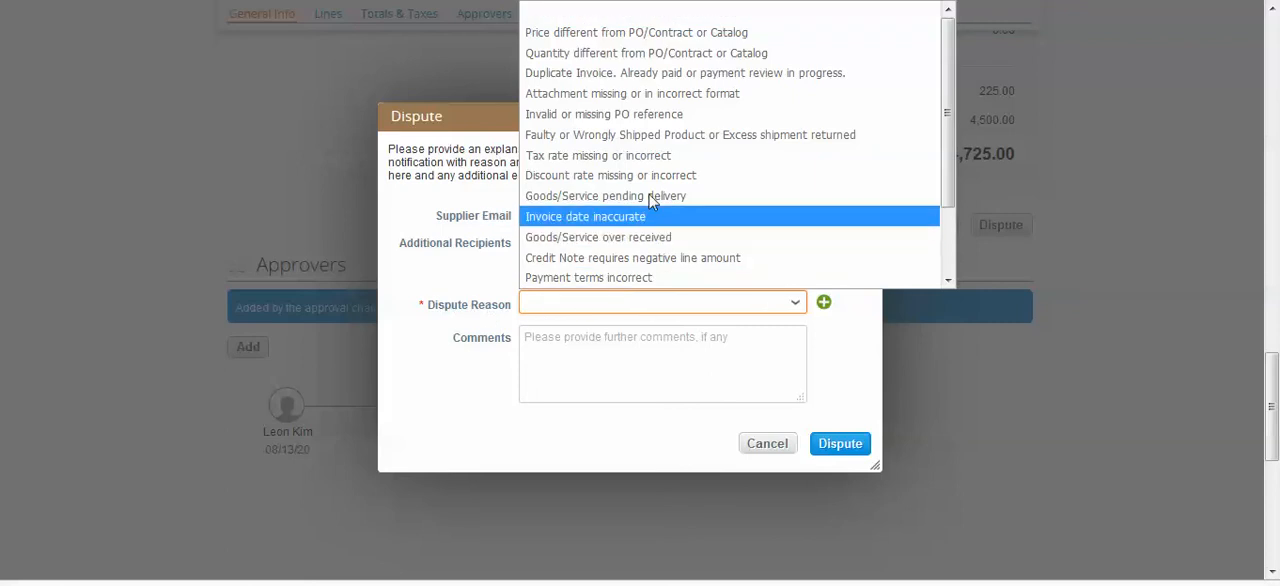
pyautogui.moveTo(944, 38); pyautogui.dragTo(955, 16)
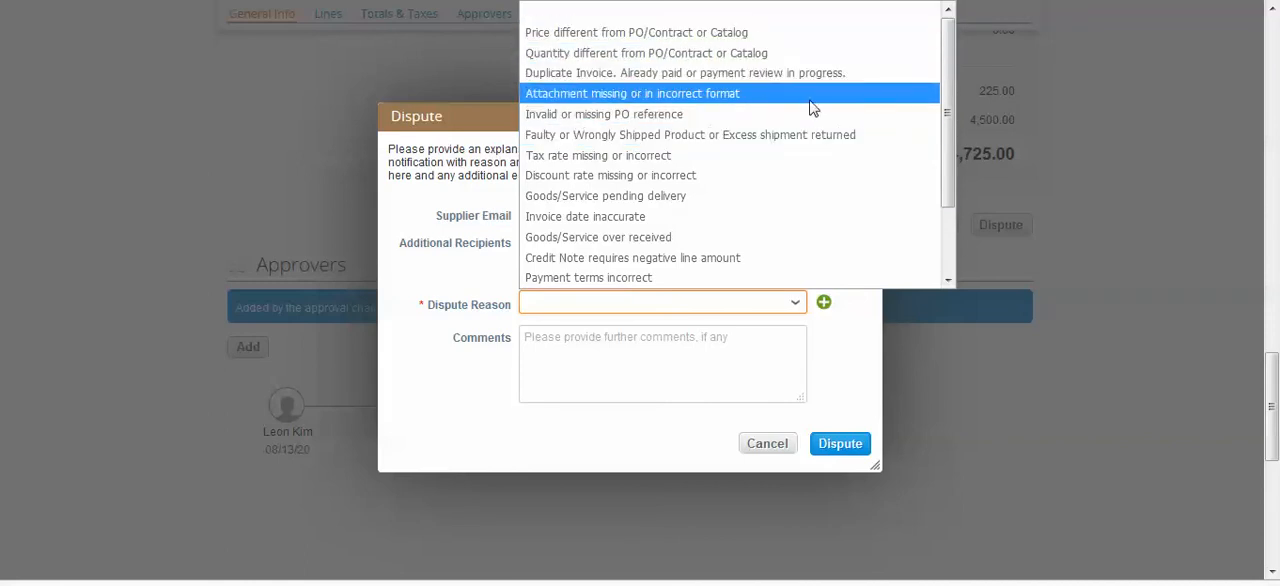
pyautogui.moveTo(949, 82); pyautogui.dragTo(949, 147)
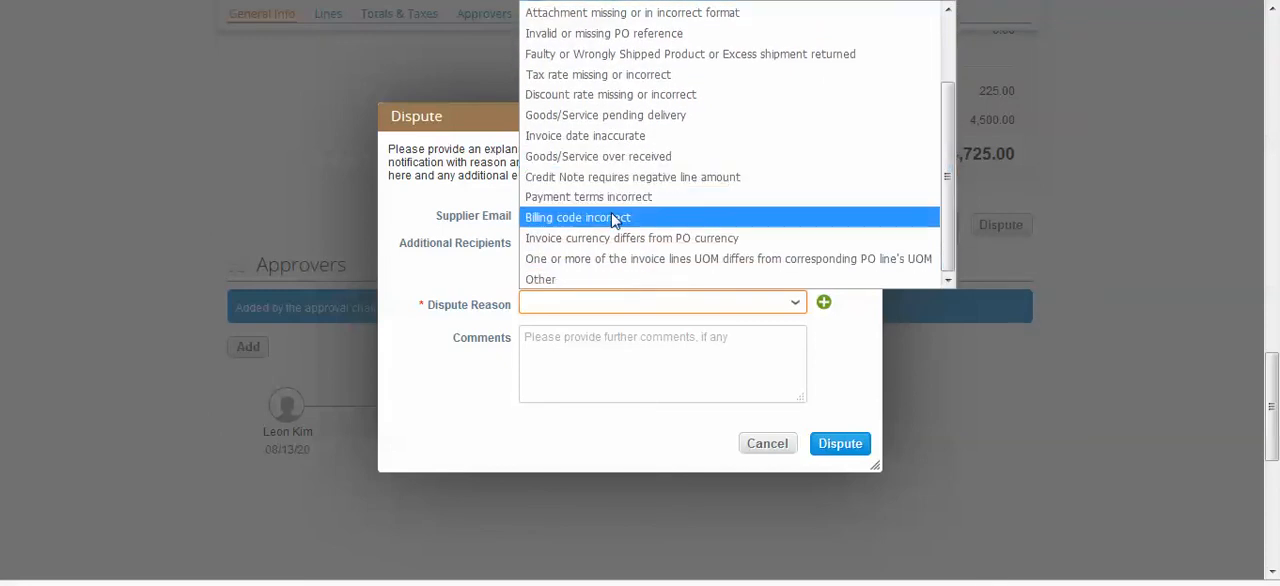
pyautogui.click(579, 277)
# Enter the dispute comment "Invoice is a picture, please reattach" and try to submit the dispute
pyautogui.click(567, 369)
pyautogui.write('In')
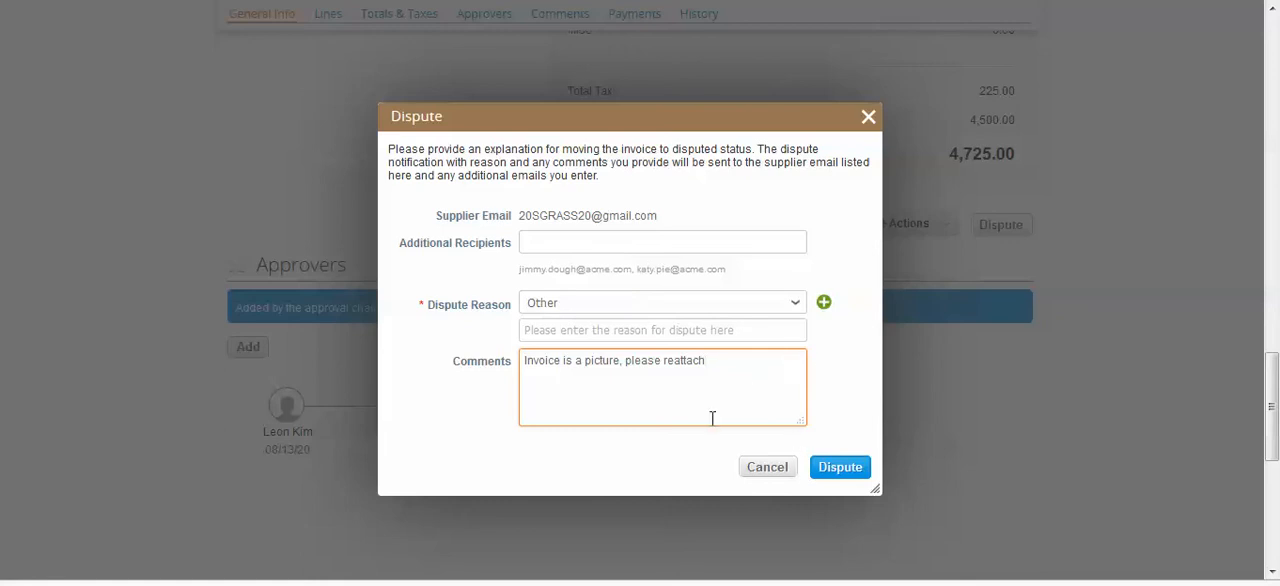
pyautogui.click(857, 476)
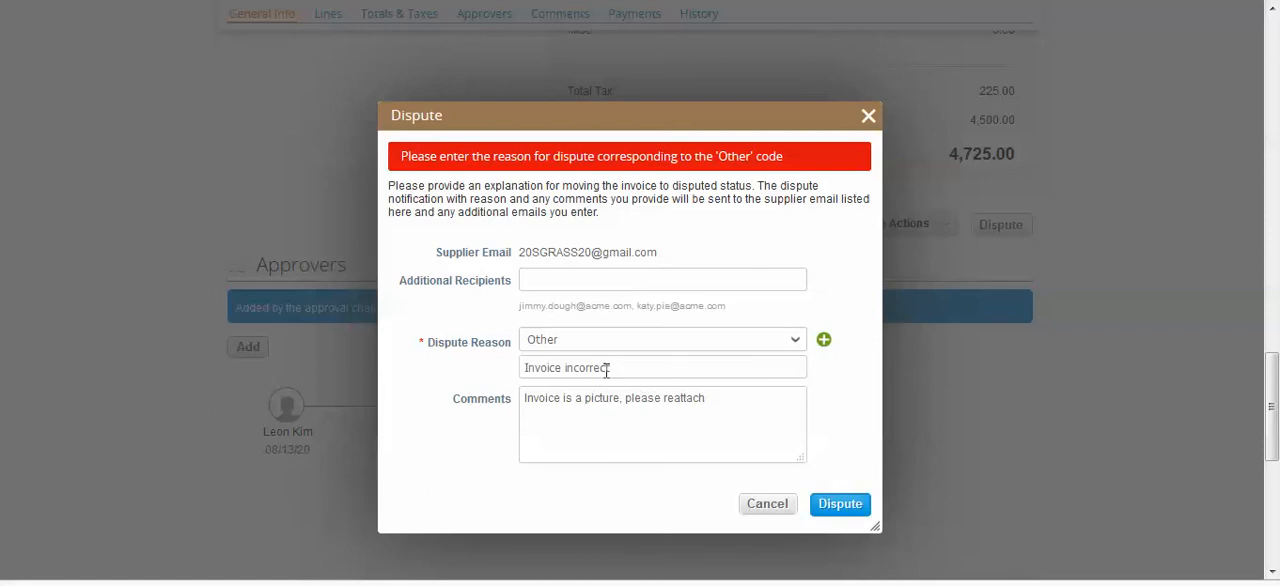
# Enter "Invoice incorrect" as the custom dispute reason and submit the dispute
pyautogui.click(606, 370)
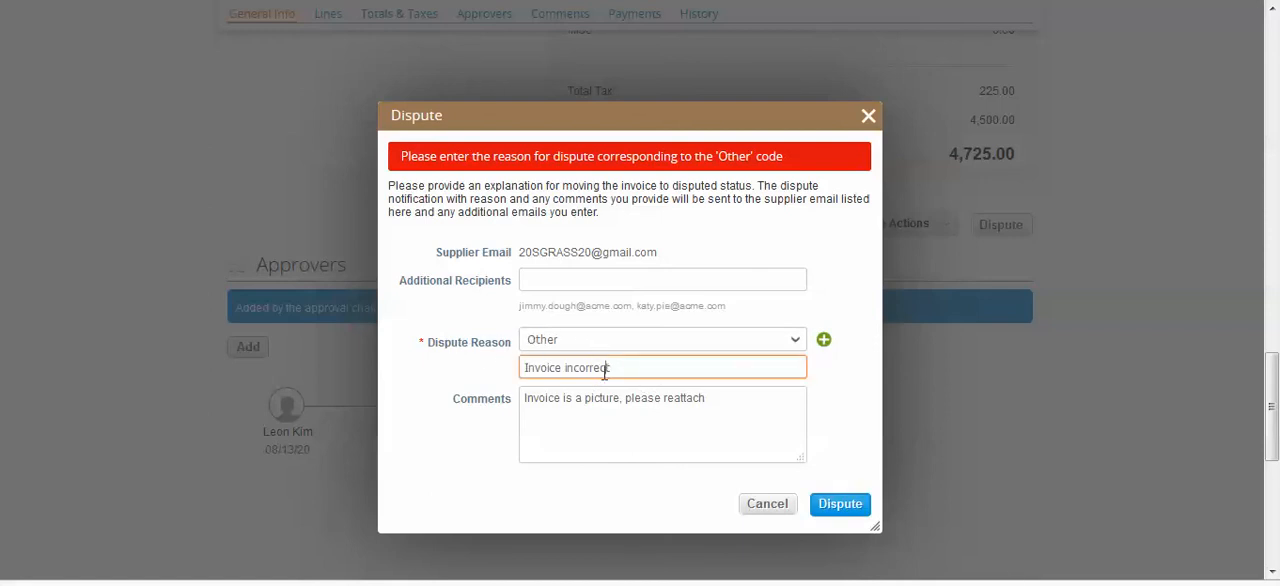
pyautogui.moveTo(634, 368); pyautogui.dragTo(556, 369)
pyautogui.click(676, 416)
pyautogui.moveTo(714, 406); pyautogui.dragTo(561, 400)
pyautogui.click(840, 504)
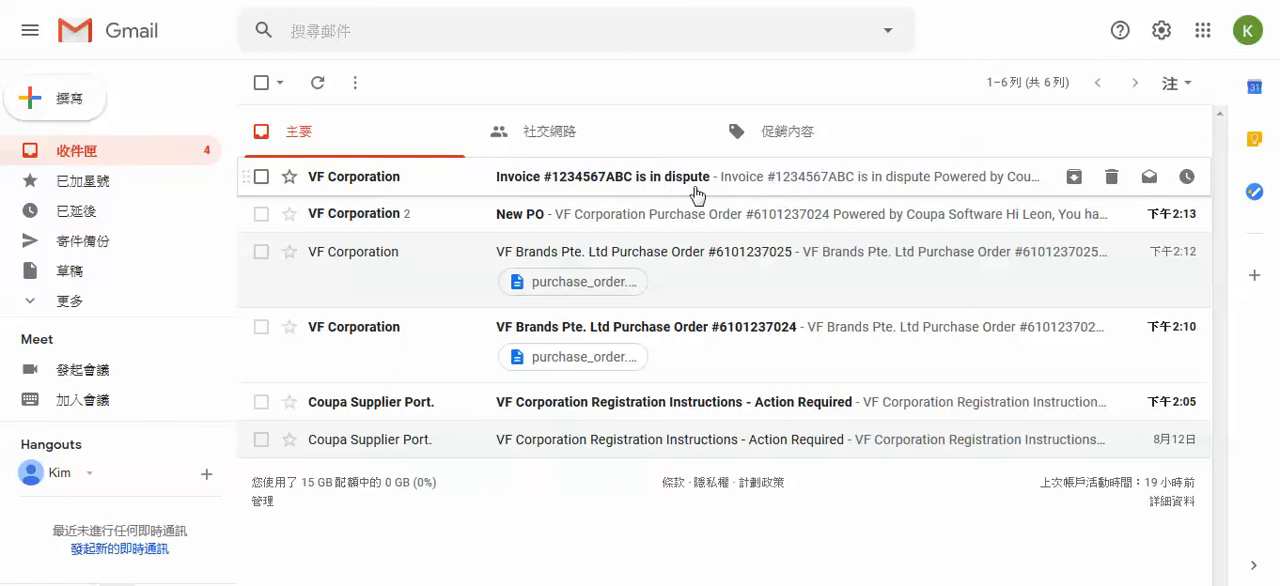
# Switch to the supplier's Gmail inbox, open the invoice dispute notification, and read its reason, comments and resolution instructions
pyautogui.click(767, 190)
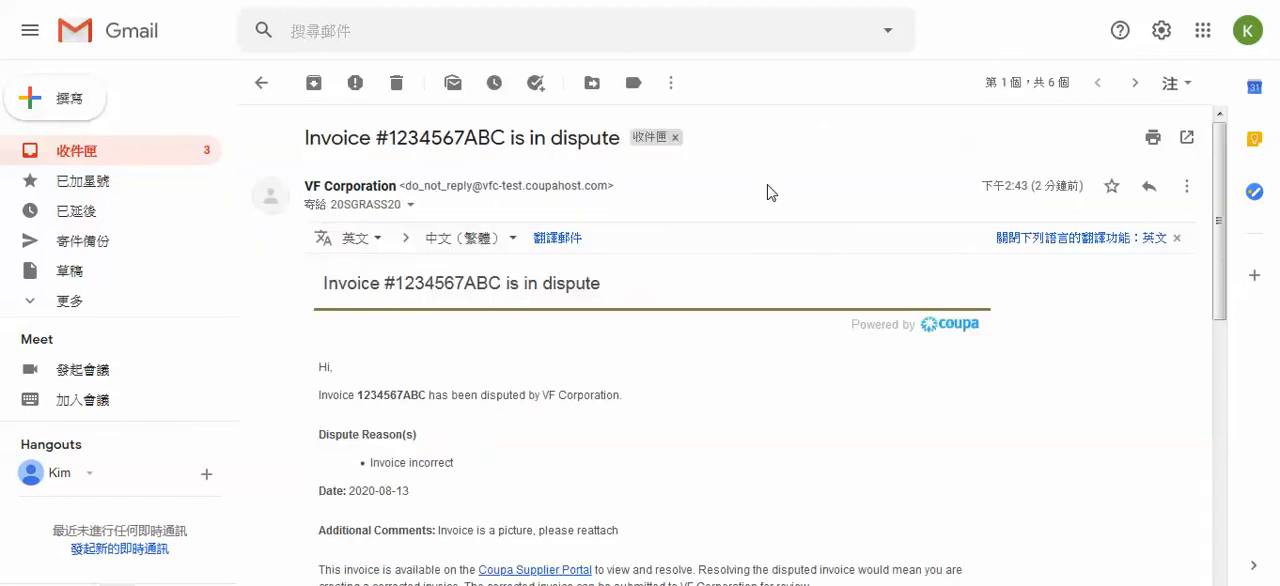
pyautogui.scroll(-3, 714, 365)
pyautogui.moveTo(396, 248); pyautogui.dragTo(385, 318)
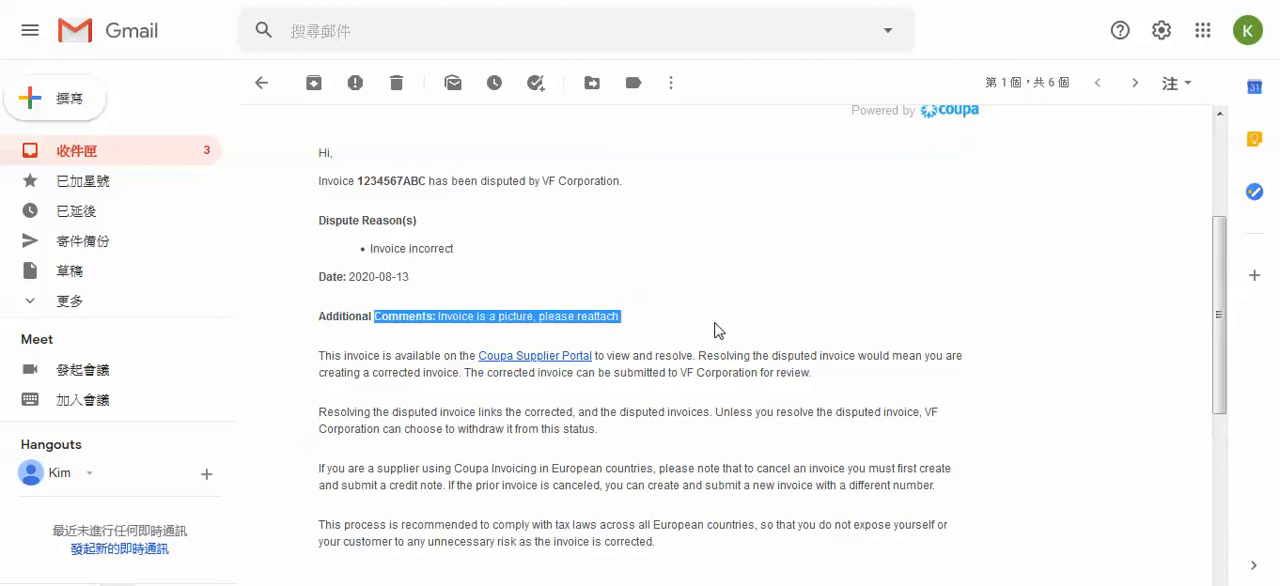
pyautogui.scroll(-6, 714, 330)
pyautogui.scroll(8, 826, 386)
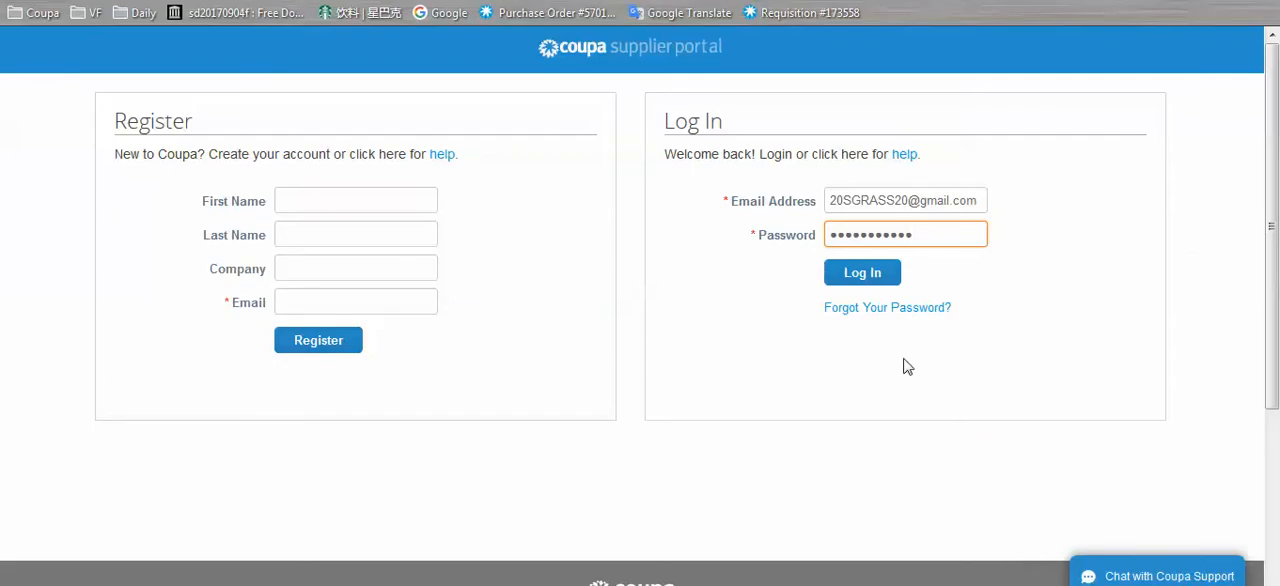
# Log in to the Coupa Supplier Portal as the supplier and open the invoices list for VF Corporation
pyautogui.click(853, 287)
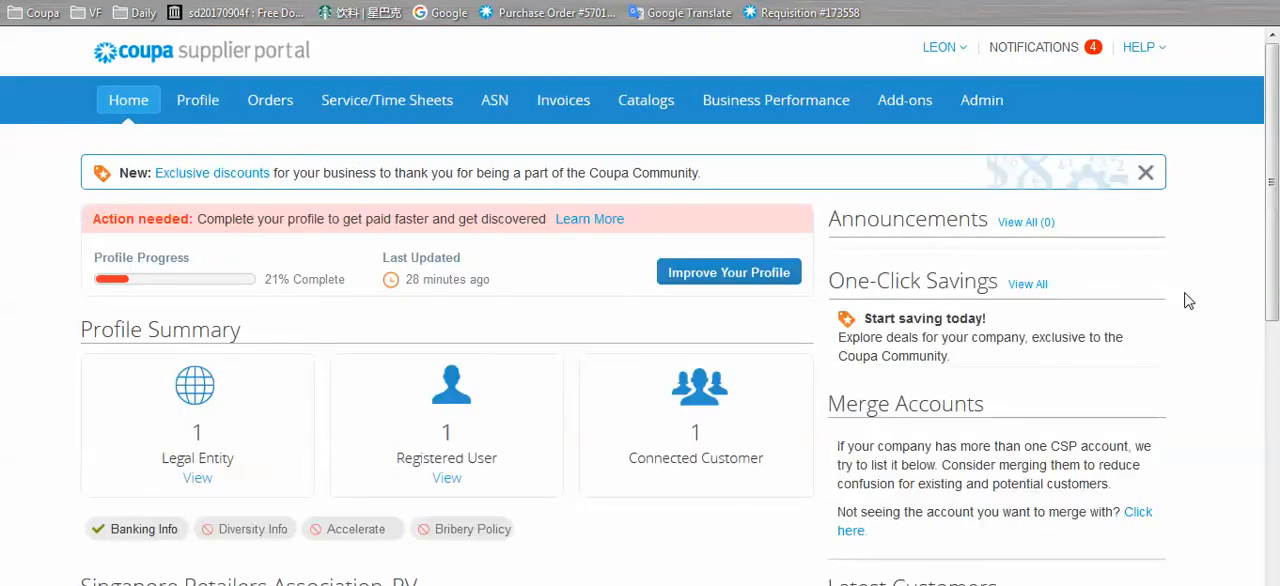
pyautogui.scroll(-5, 1183, 302)
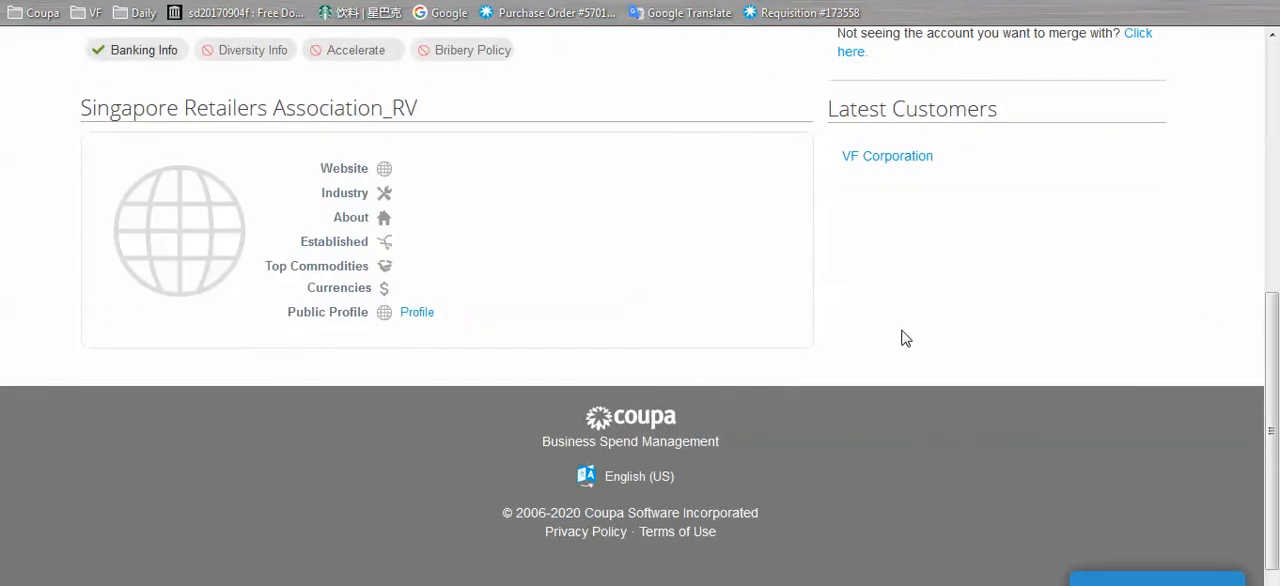
pyautogui.scroll(4, 830, 360)
pyautogui.scroll(1, 830, 360)
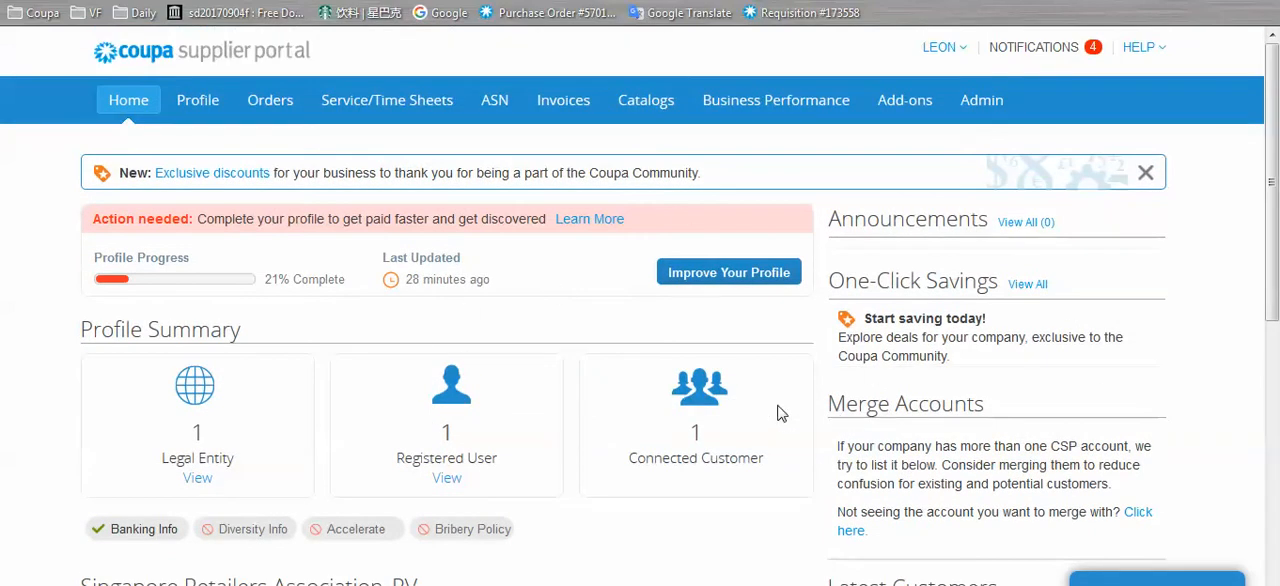
pyautogui.click(553, 108)
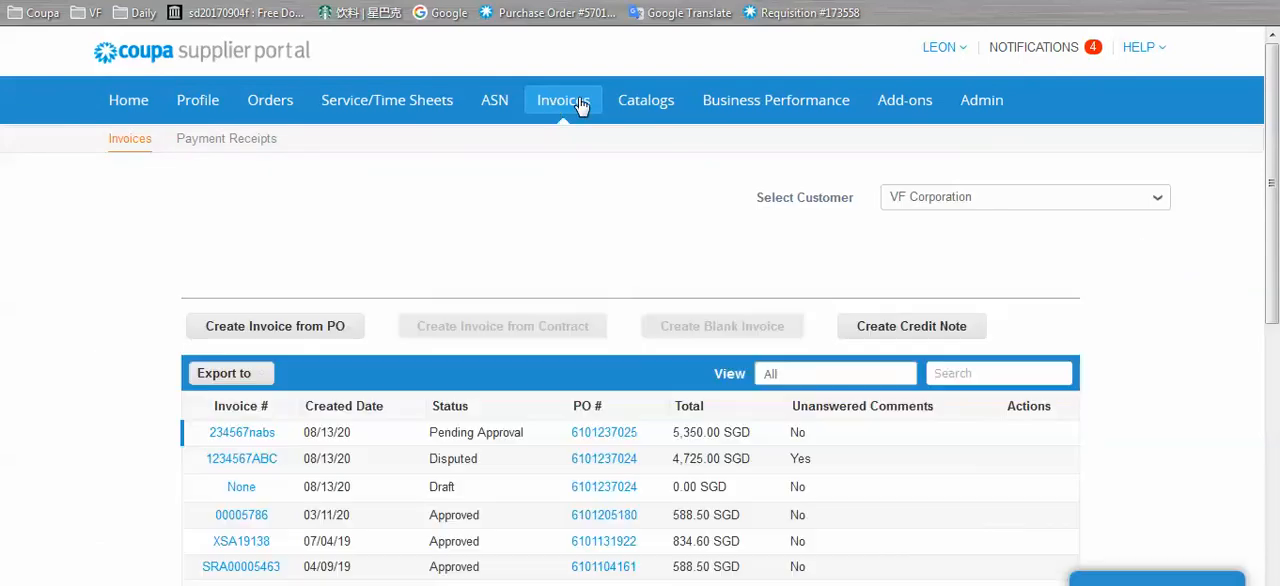
# Open the disputed 4,725.00 SGD invoice for resolution, review its dispute details, and choose to correct the invoice
pyautogui.scroll(-1, 586, 400)
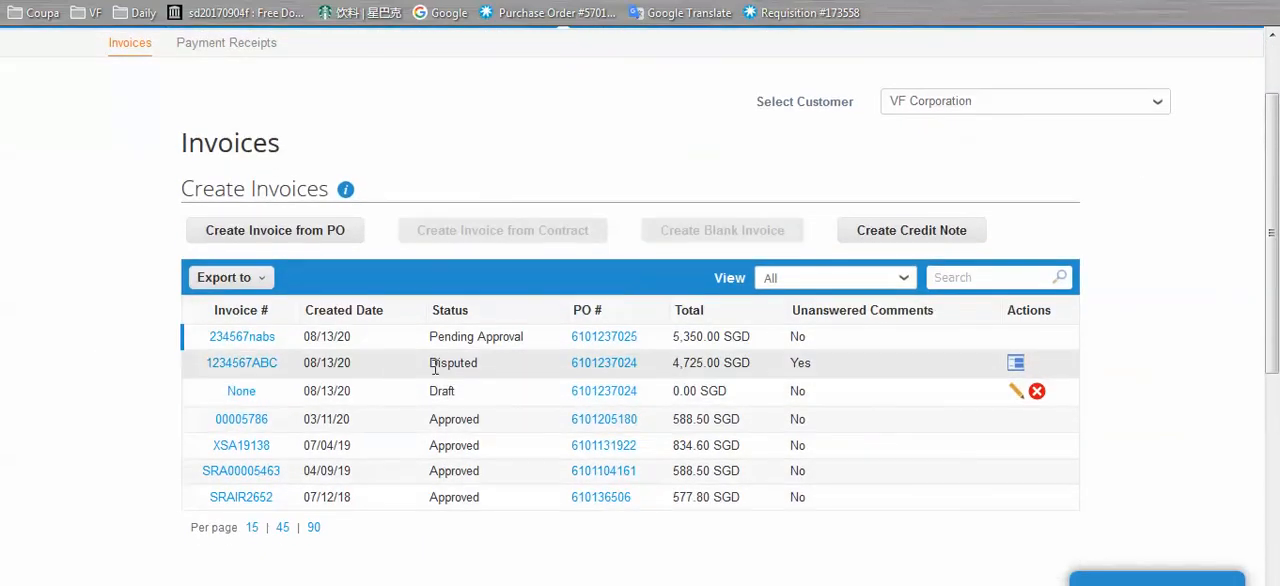
pyautogui.click(1015, 364)
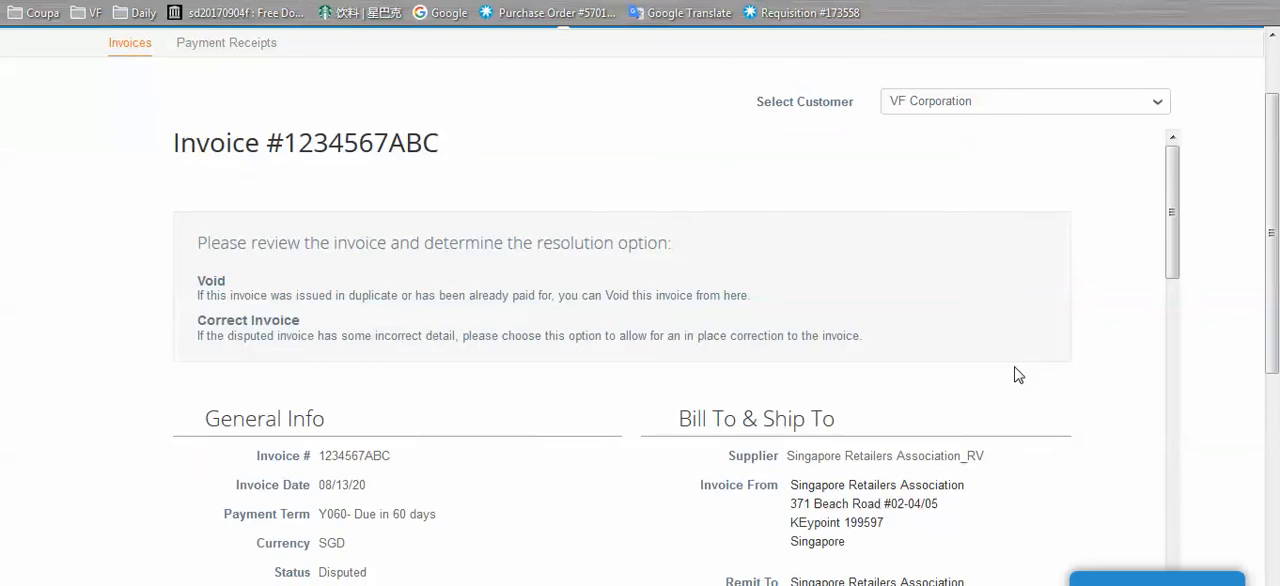
pyautogui.scroll(-4, 1191, 256)
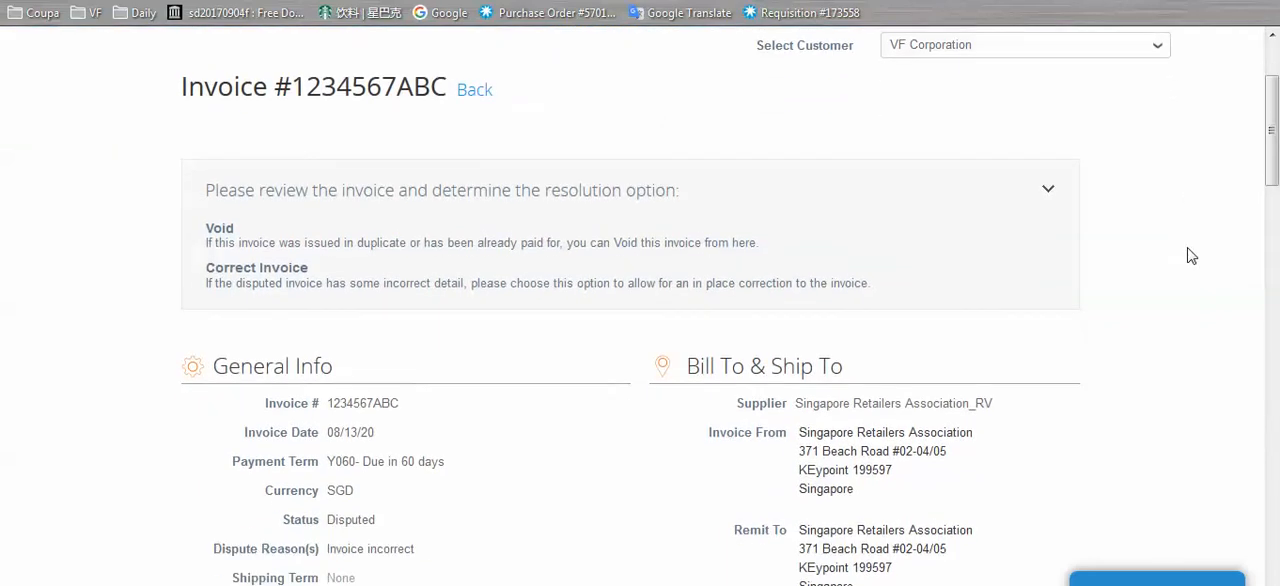
pyautogui.scroll(-15, 1191, 256)
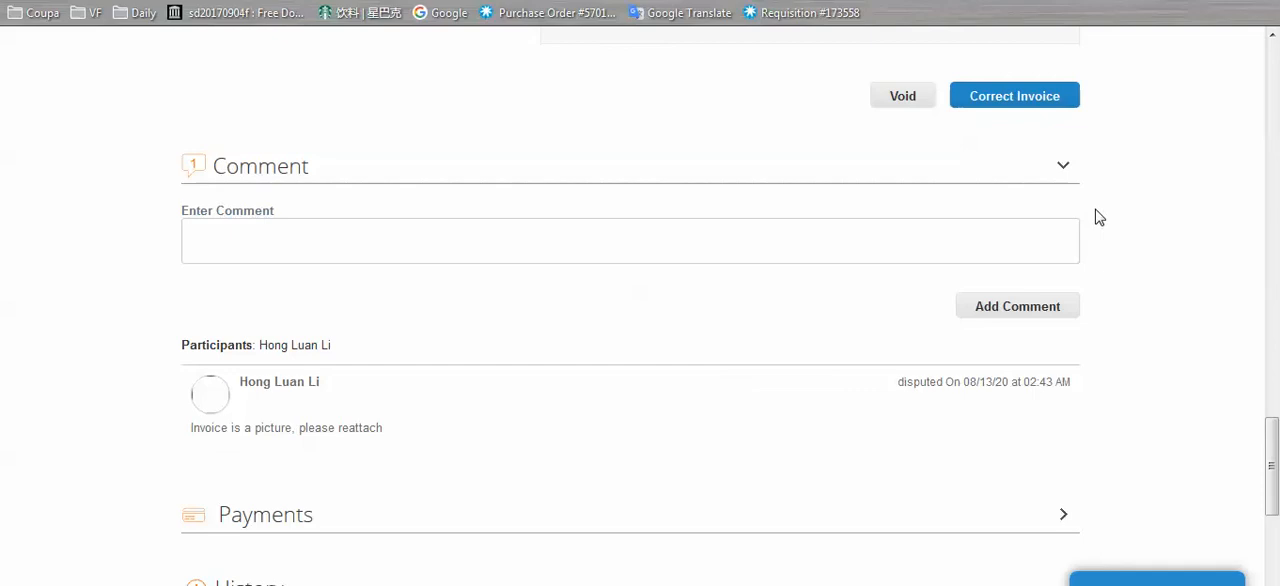
pyautogui.click(1057, 106)
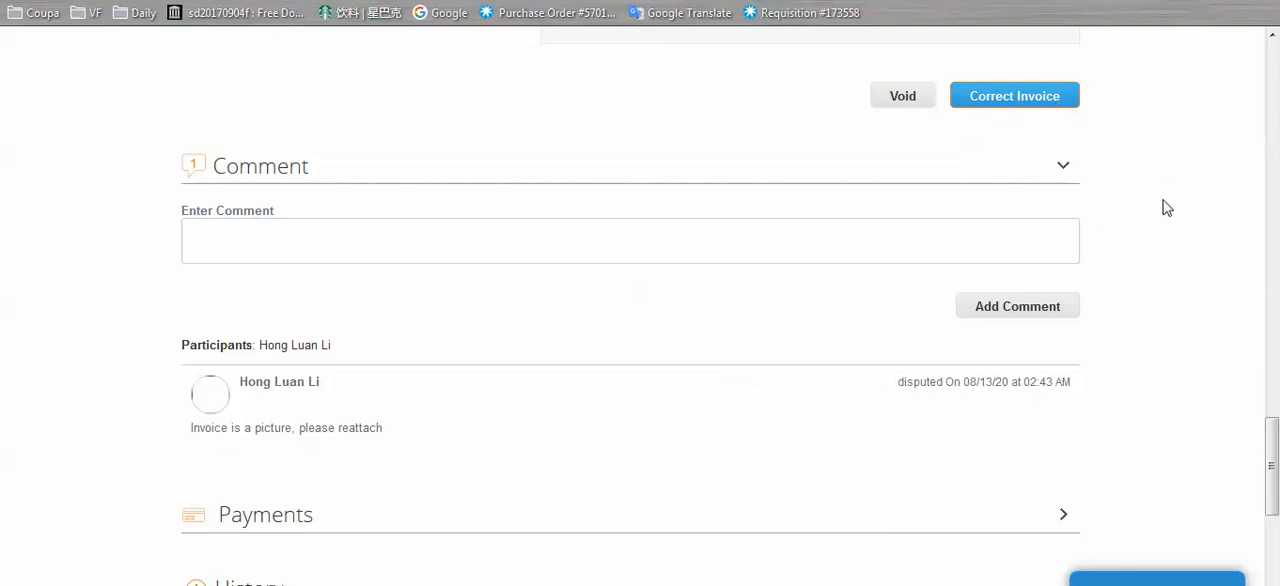
# Attach 7501 GRS.xlsx as the image scan of the corrected invoice
pyautogui.scroll(15, 1170, 238)
pyautogui.scroll(2, 1174, 245)
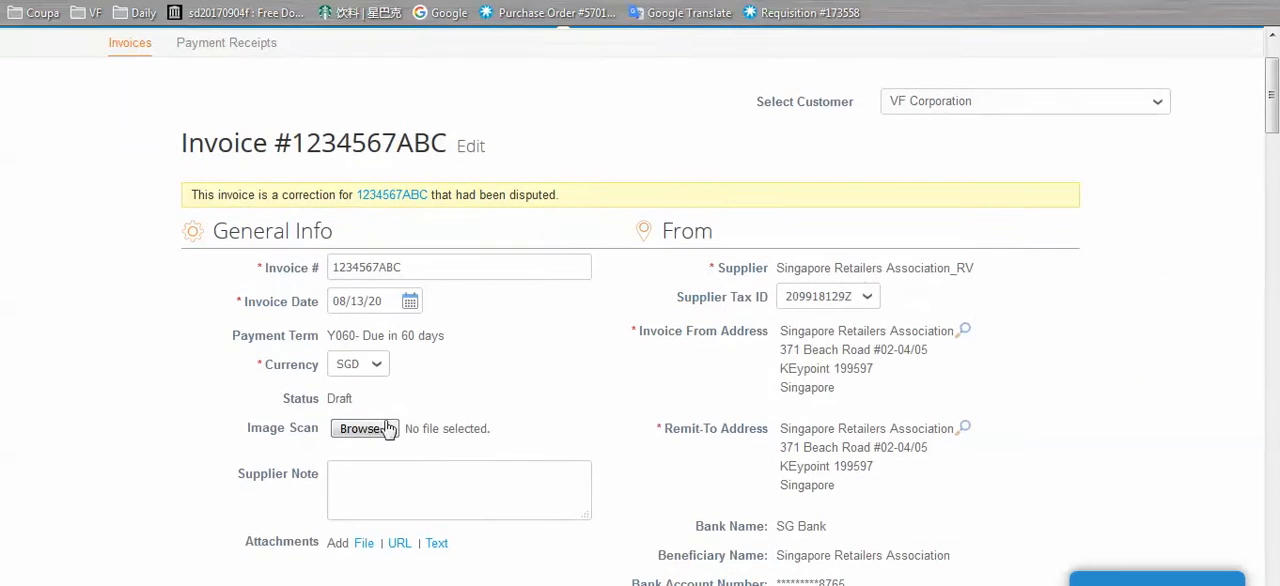
pyautogui.click(365, 428)
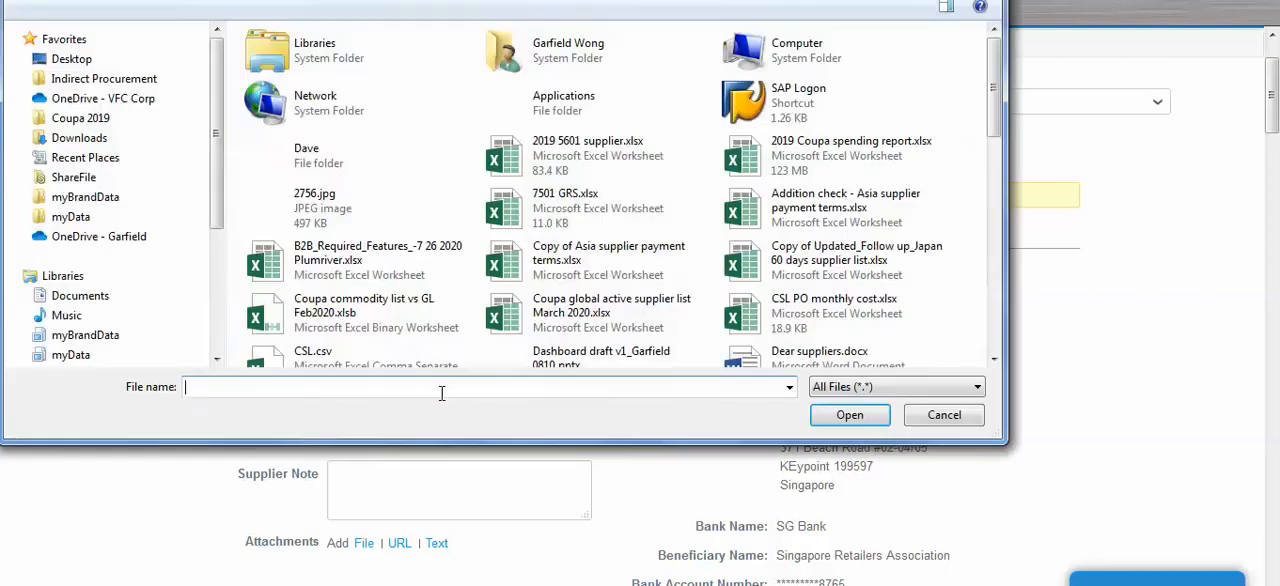
pyautogui.click(548, 315)
pyautogui.click(540, 208)
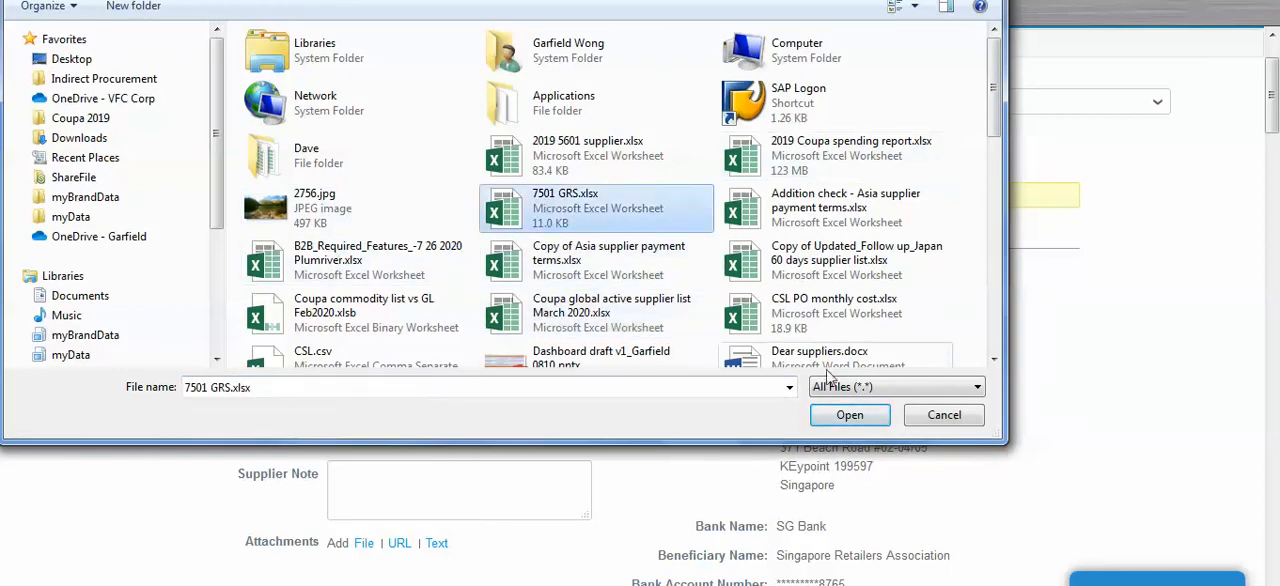
pyautogui.click(849, 414)
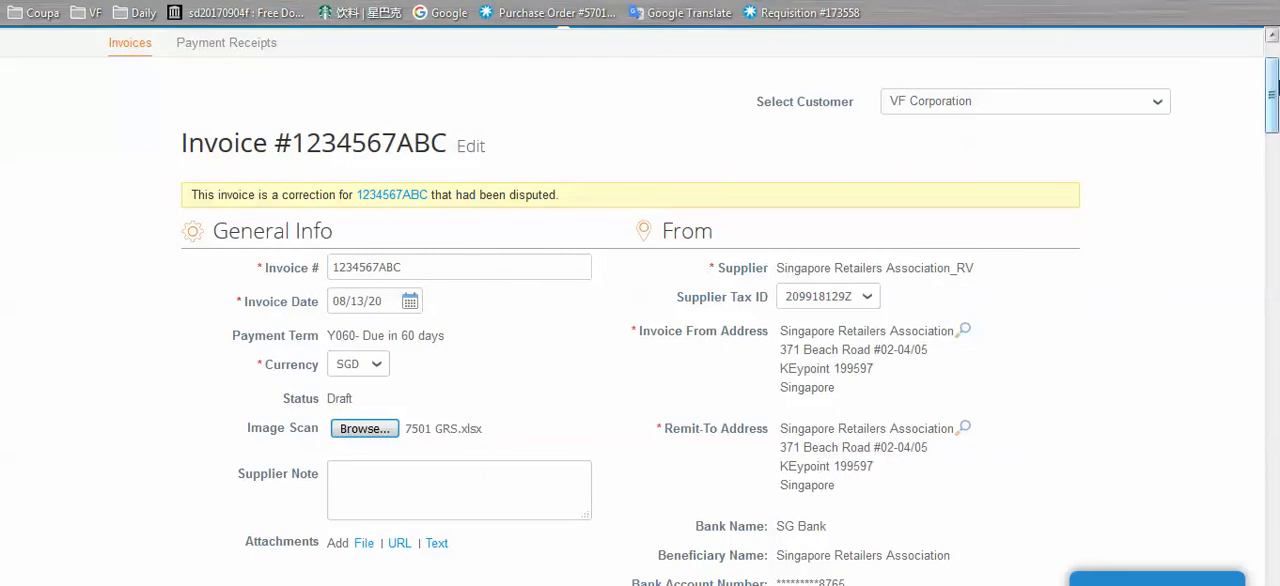
# Submit the corrected invoice, send it to VF Corporation, and check its status in the supplier's invoices list
pyautogui.moveTo(1272, 96); pyautogui.dragTo(1274, 343)
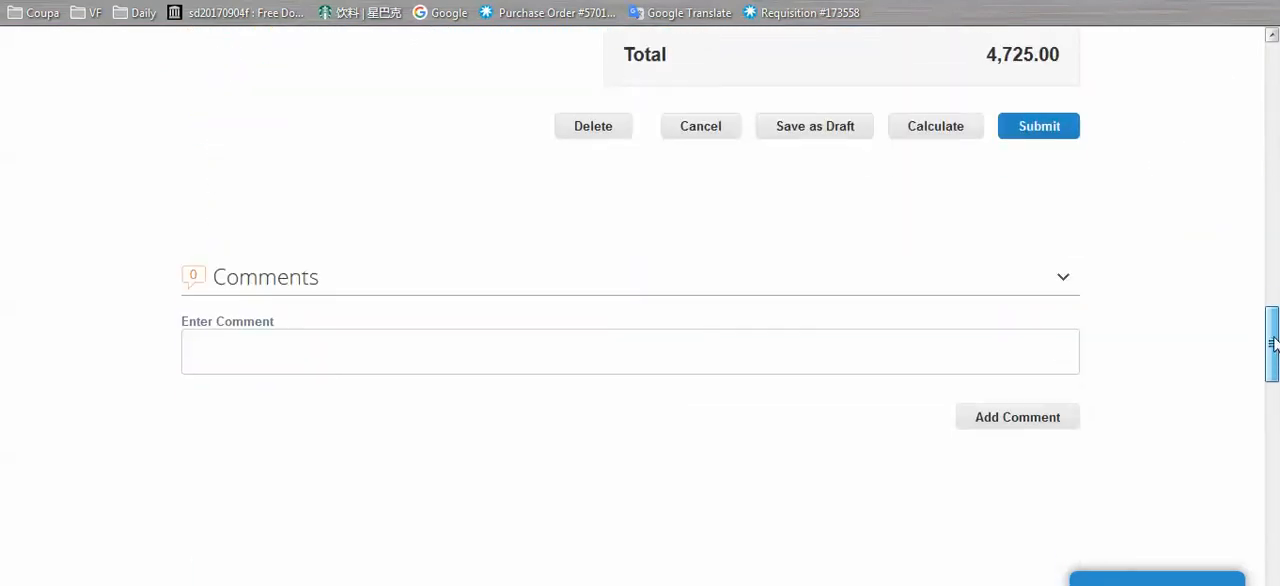
pyautogui.click(1045, 133)
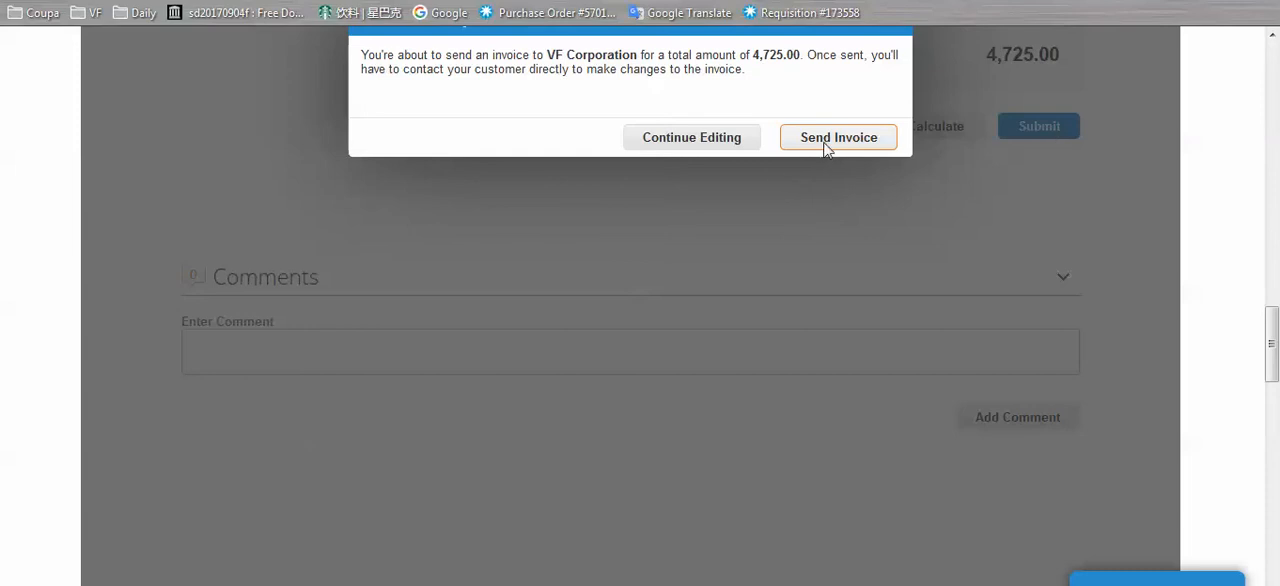
pyautogui.click(826, 140)
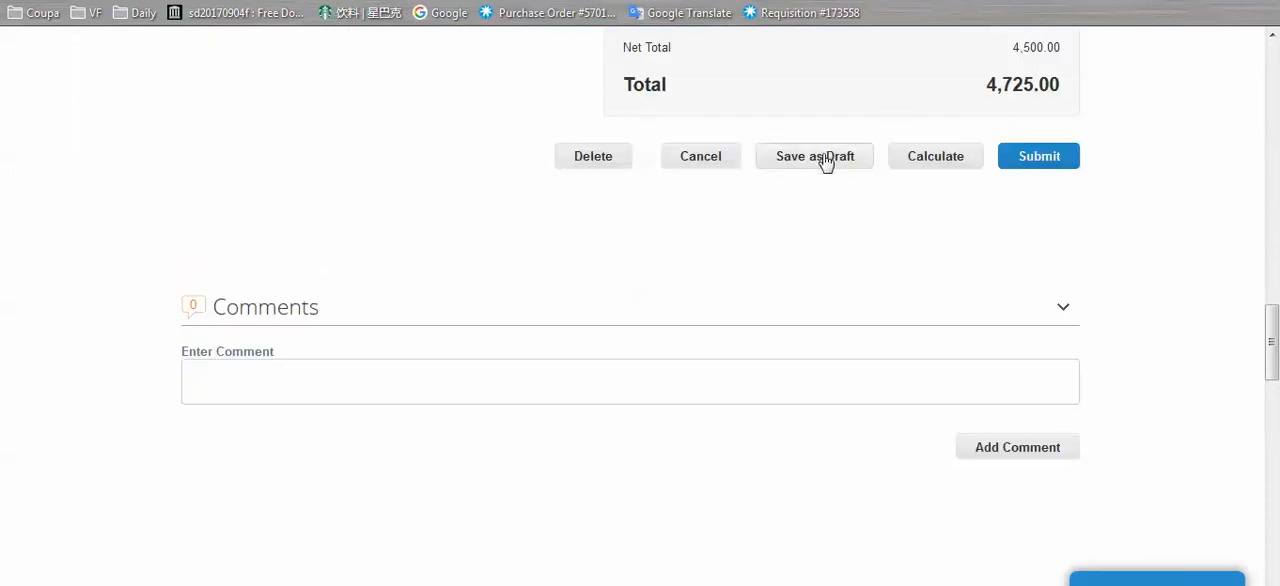
pyautogui.click(1037, 160)
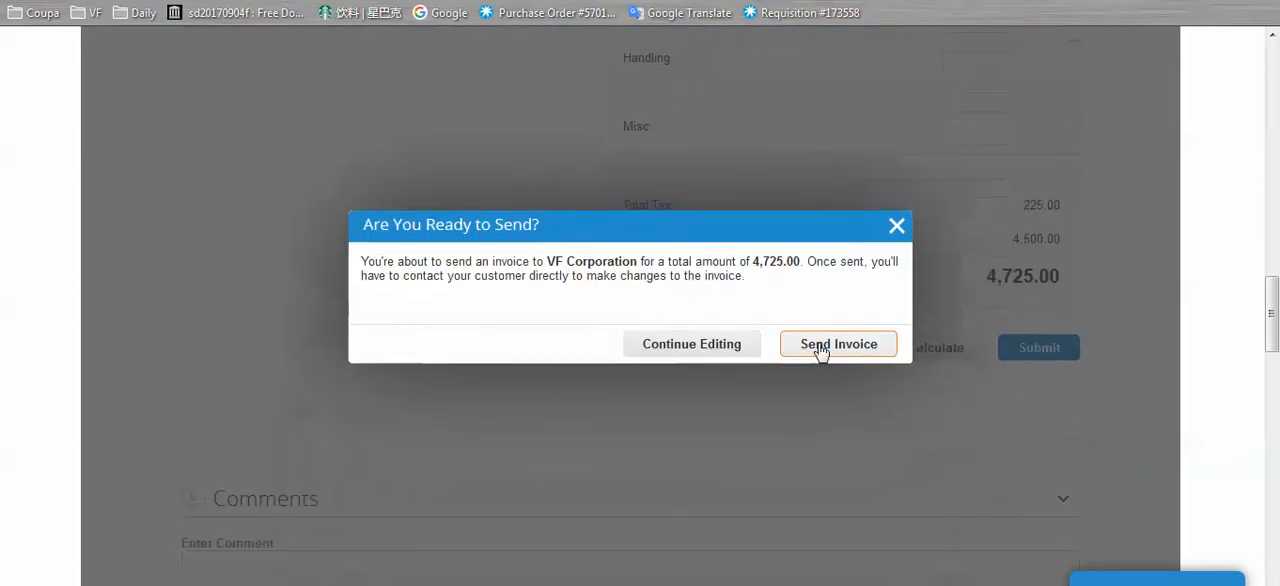
pyautogui.click(821, 348)
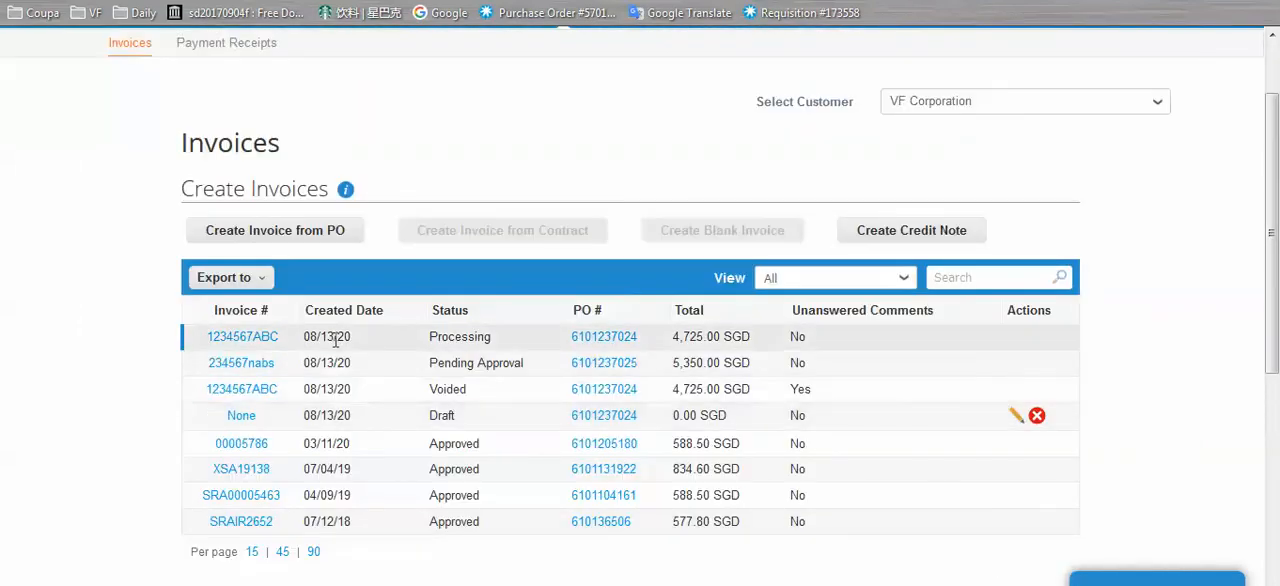
pyautogui.moveTo(494, 337); pyautogui.dragTo(431, 338)
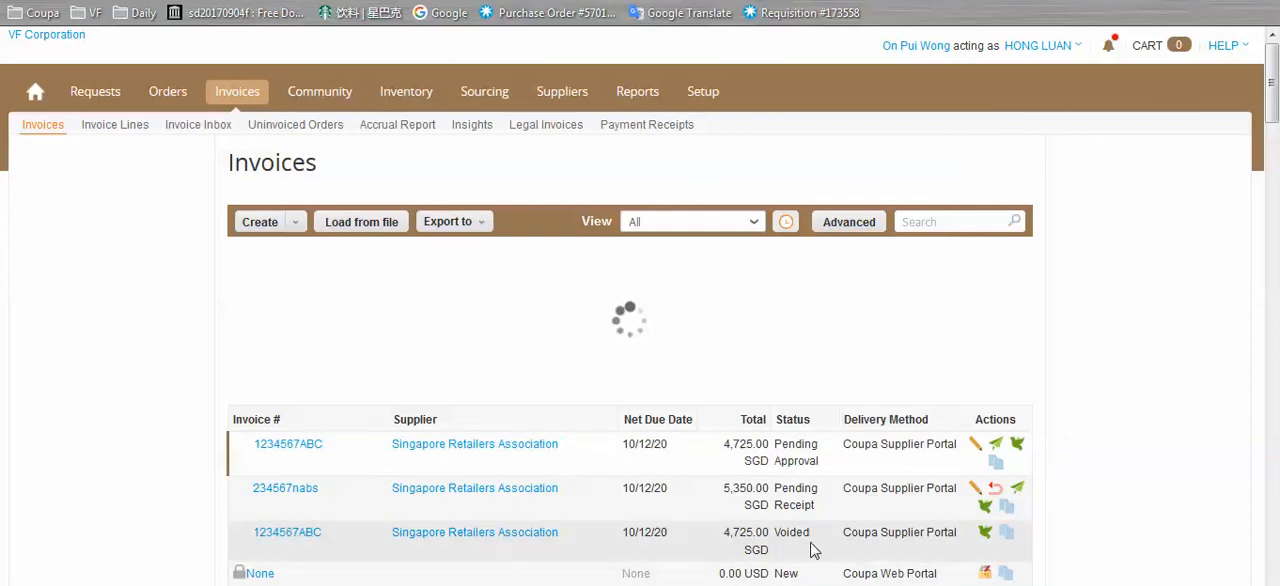
# In the customer's Coupa, collapse the payment charts and open the 4,725.00 SGD Singapore Retailers Association invoice pending approval
pyautogui.scroll(-1, 1006, 223)
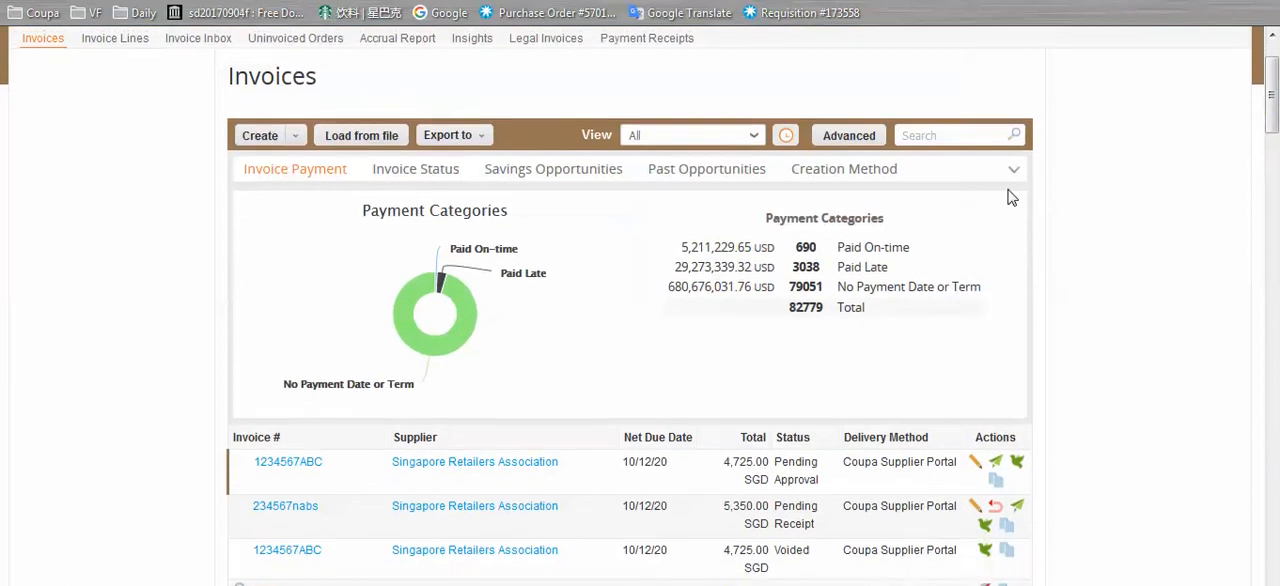
pyautogui.click(1014, 166)
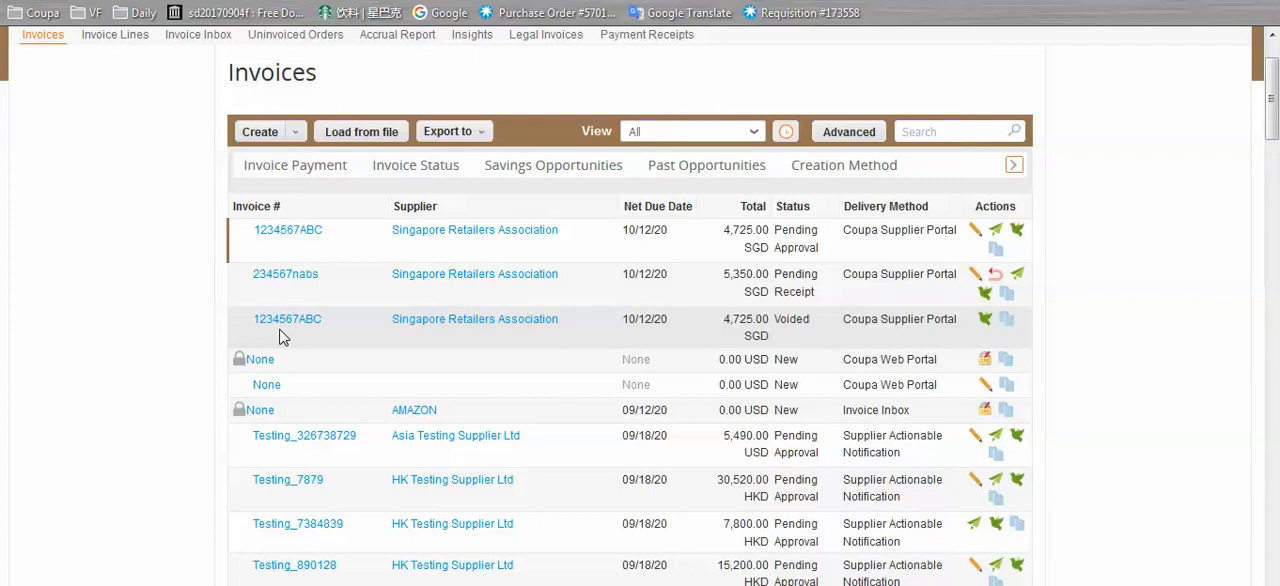
pyautogui.click(270, 240)
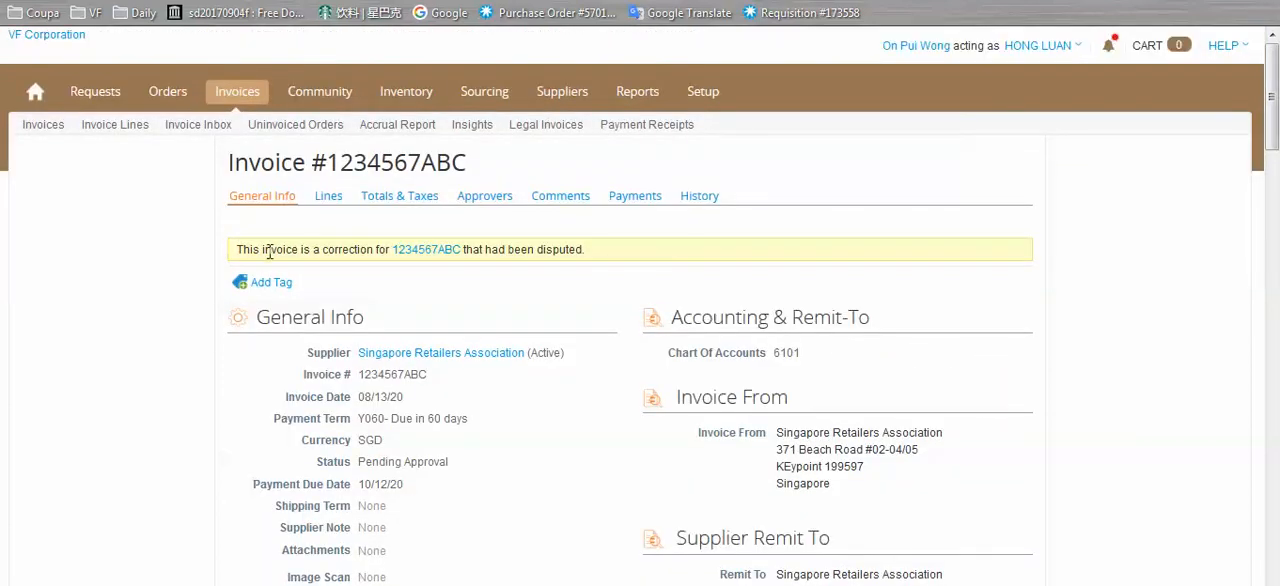
# Examine the corrected invoice's dispute-correction notice and its general information, including the image scan, attachments and supplier address details
pyautogui.moveTo(242, 249); pyautogui.dragTo(1006, 257)
pyautogui.click(527, 250)
pyautogui.scroll(-3, 1006, 257)
pyautogui.scroll(3, 1006, 257)
pyautogui.scroll(-3, 1006, 257)
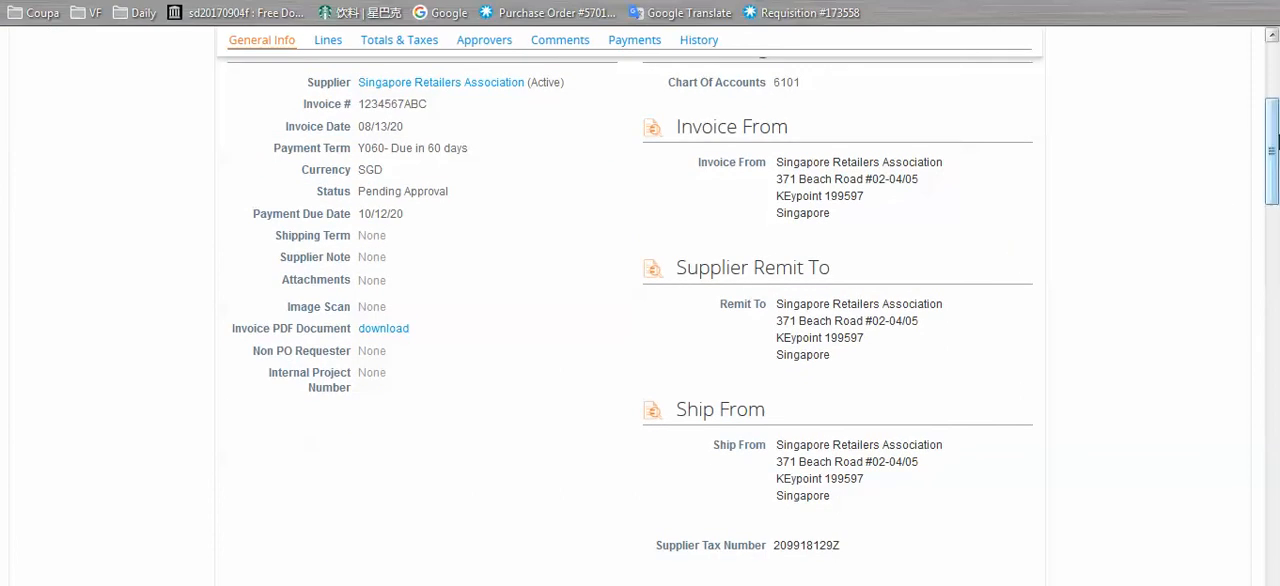
pyautogui.moveTo(1275, 141); pyautogui.dragTo(1275, 123)
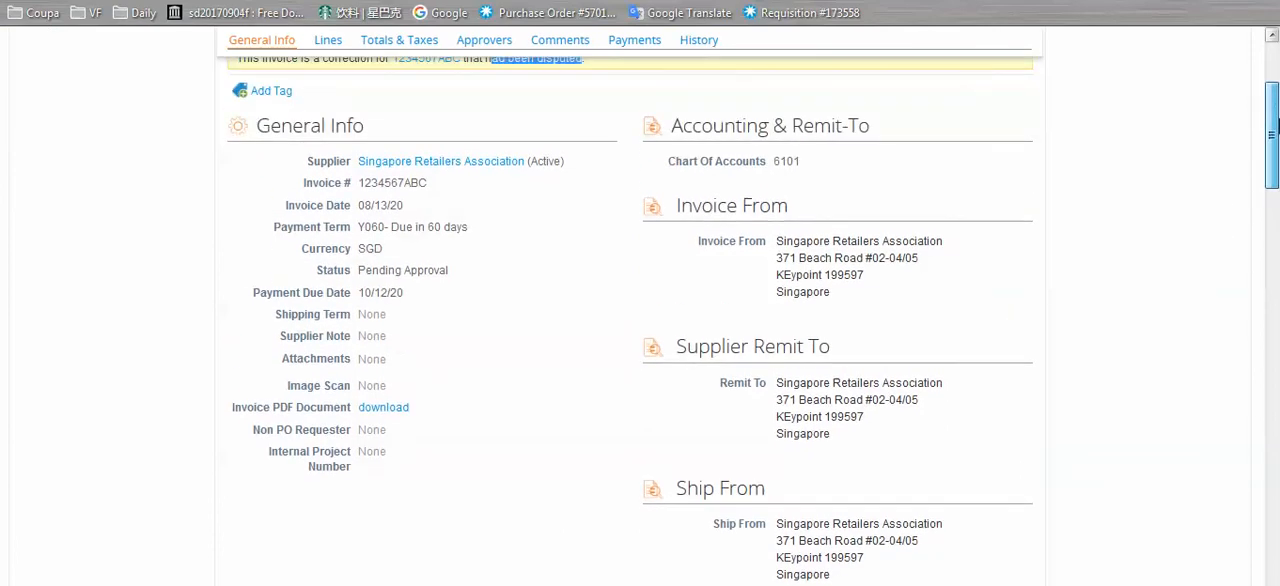
pyautogui.moveTo(1275, 131)
pyautogui.mouseDown()
pyautogui.moveTo(1272, 395)
pyautogui.moveTo(1250, 466)
pyautogui.moveTo(1250, 130)
pyautogui.mouseUp()
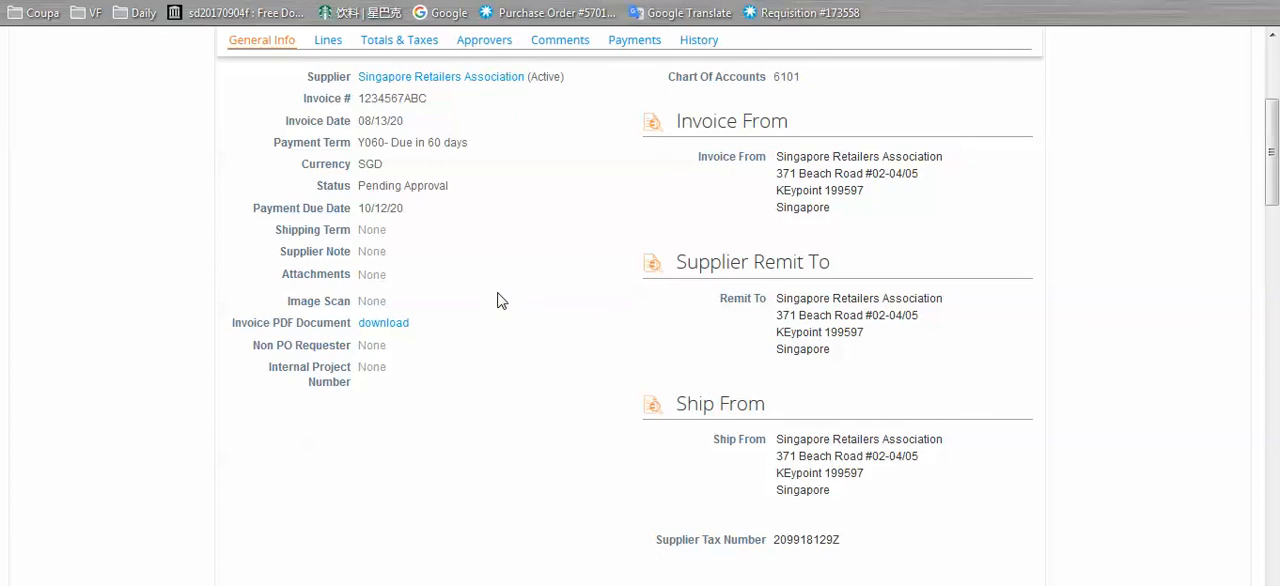
pyautogui.scroll(2, 497, 300)
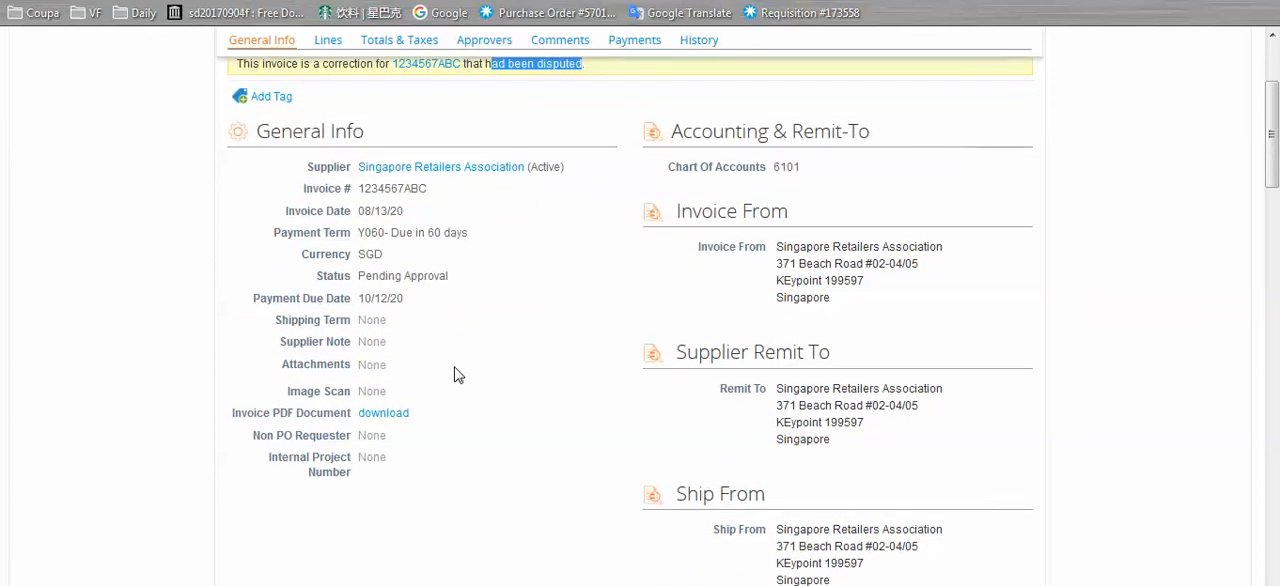
pyautogui.click(454, 375)
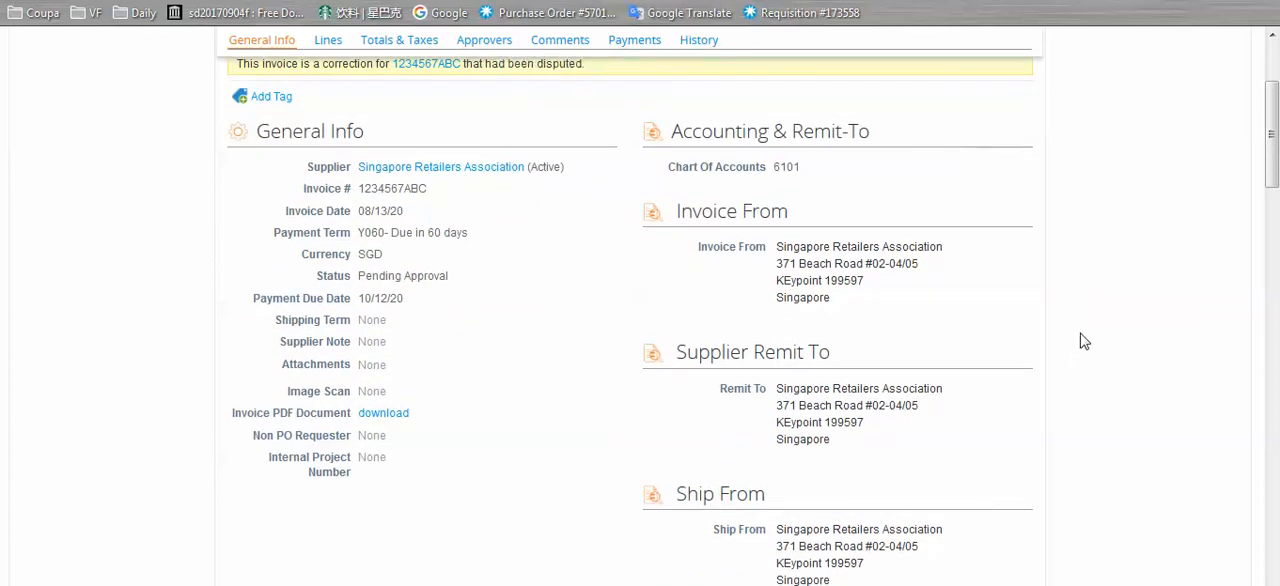
pyautogui.scroll(1, 1083, 340)
pyautogui.scroll(1, 1083, 340)
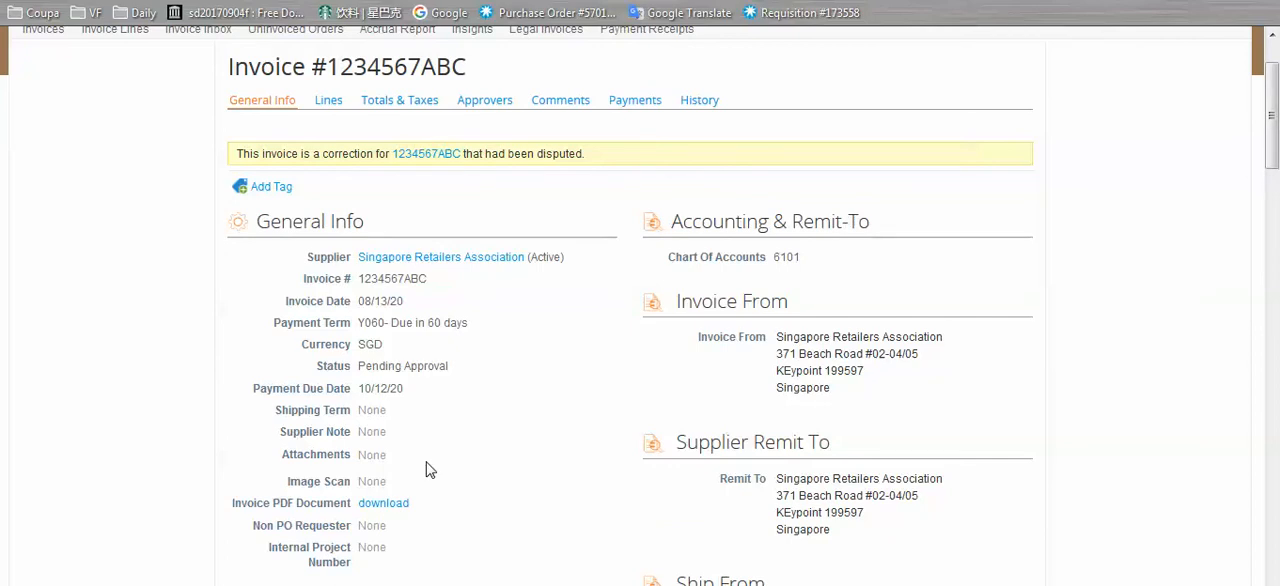
pyautogui.scroll(3, 580, 400)
# Check the corrected invoice's line and approval chain, approve the invoice, and look up its status in the invoices list
pyautogui.scroll(-5, 688, 366)
pyautogui.scroll(-5, 946, 243)
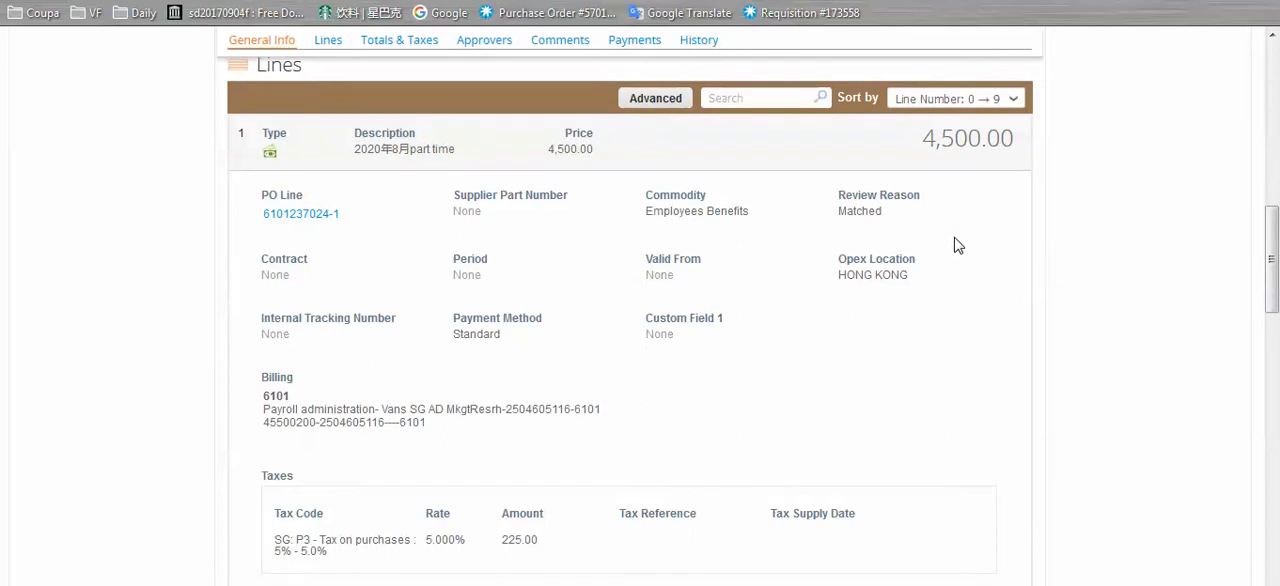
pyautogui.scroll(-10, 956, 244)
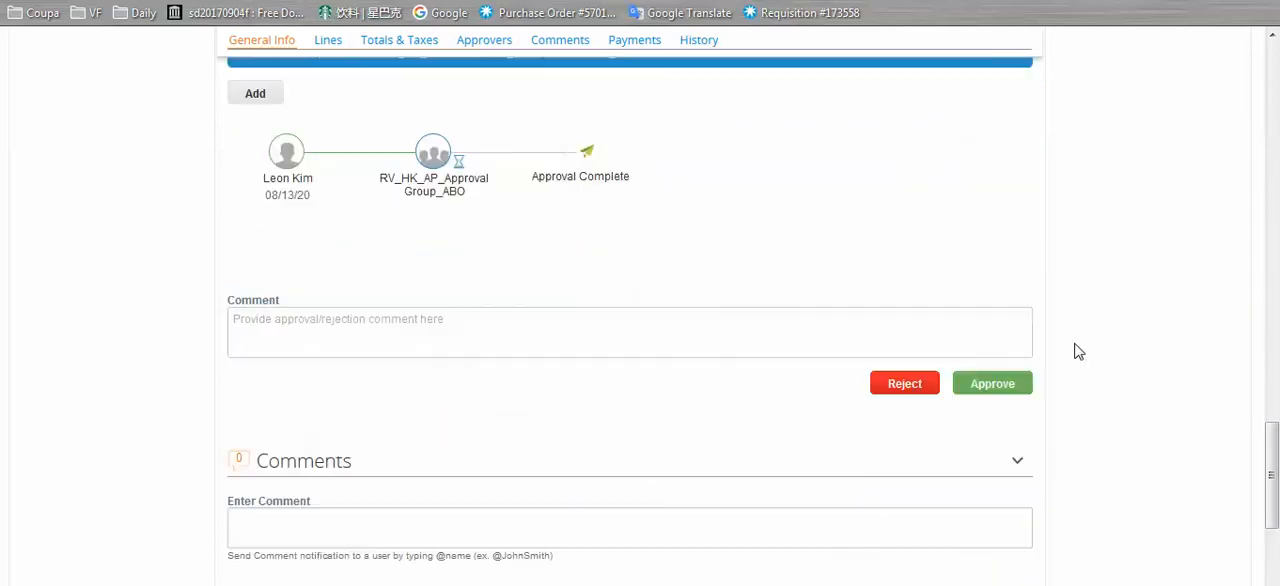
pyautogui.click(1012, 387)
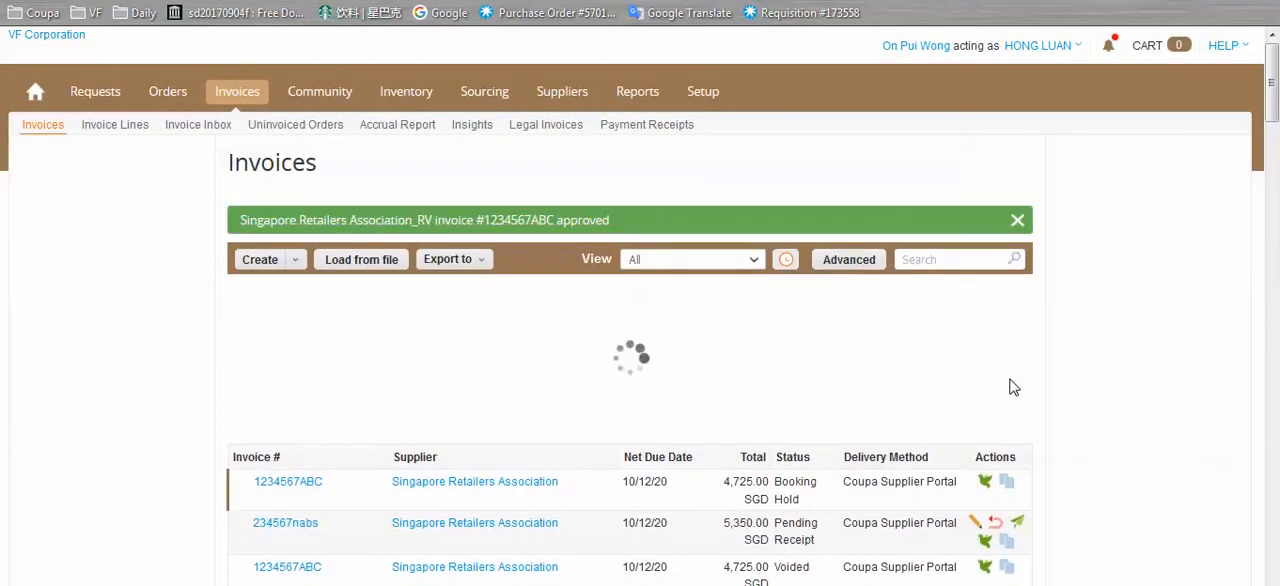
pyautogui.scroll(-1, 1010, 387)
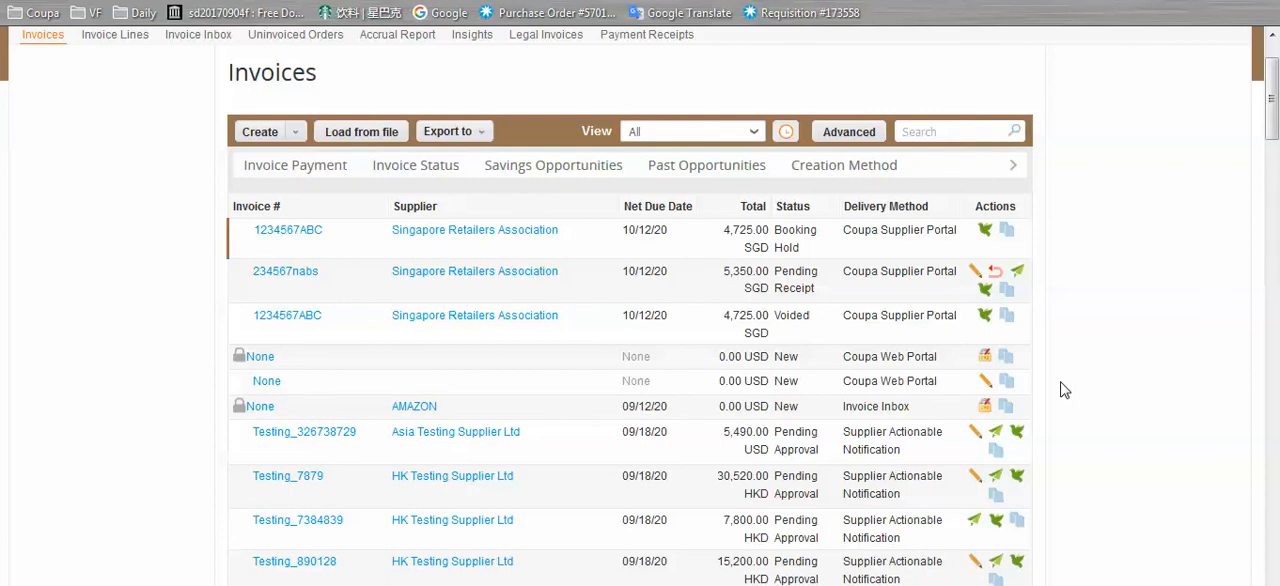
# Shrink the browser window and open the list of display languages in the footer of the customer's invoices page
pyautogui.scroll(-20, 1064, 390)
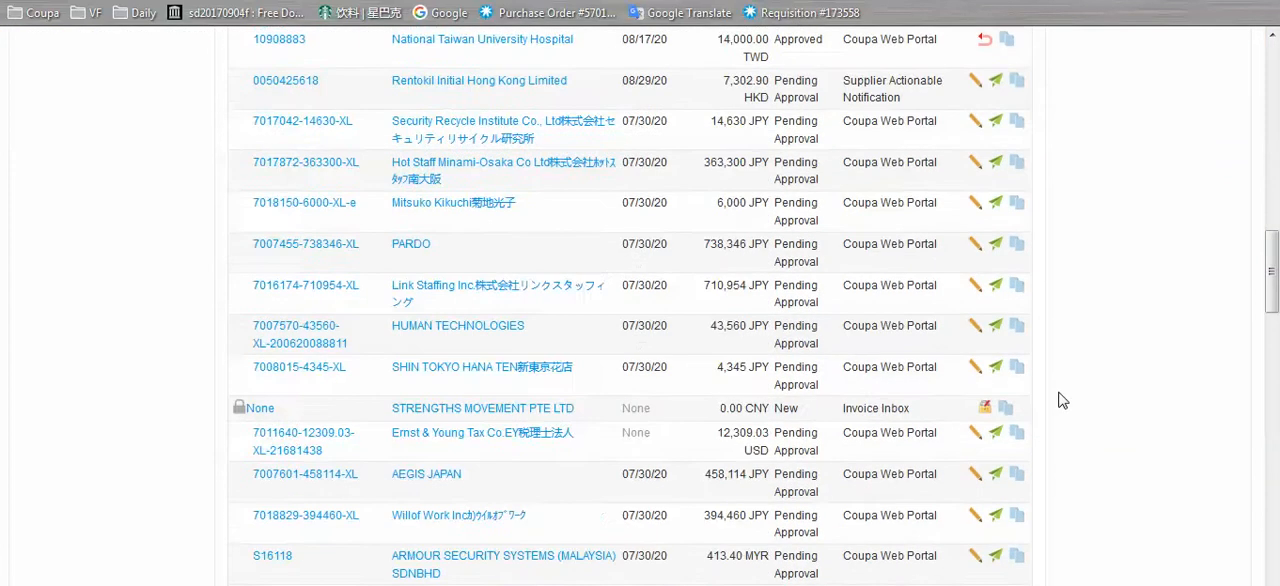
pyautogui.scroll(-15, 1062, 403)
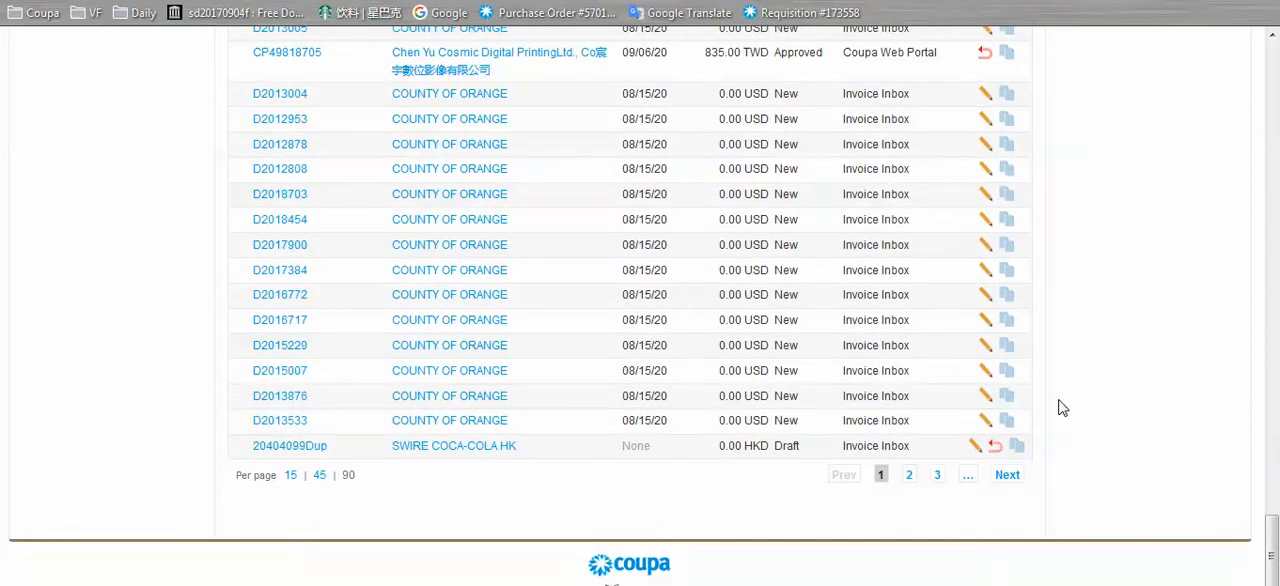
pyautogui.moveTo(1064, 0); pyautogui.dragTo(920, 2)
pyautogui.moveTo(797, 0); pyautogui.dragTo(774, 0)
pyautogui.scroll(-3, 910, 325)
pyautogui.click(668, 520)
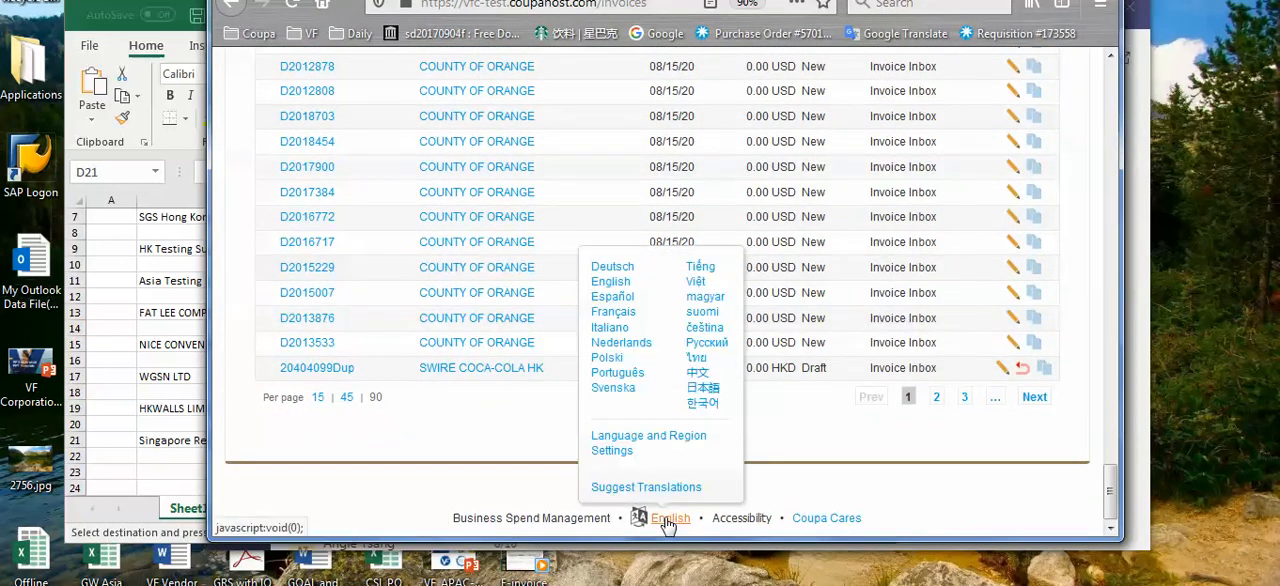